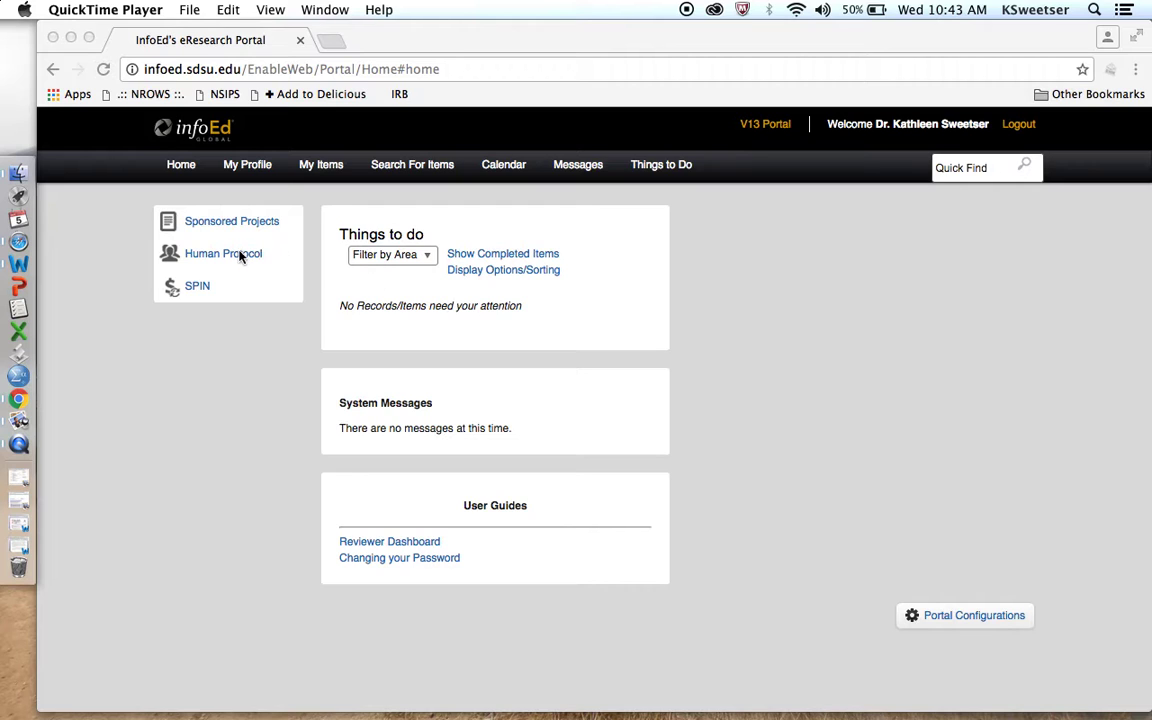
# Bring Chrome forward and switch to the CAMPAIGN NEWS ARTICLE 2016 submission detail window
pyautogui.click(185, 372)
pyautogui.moveTo(214, 262)
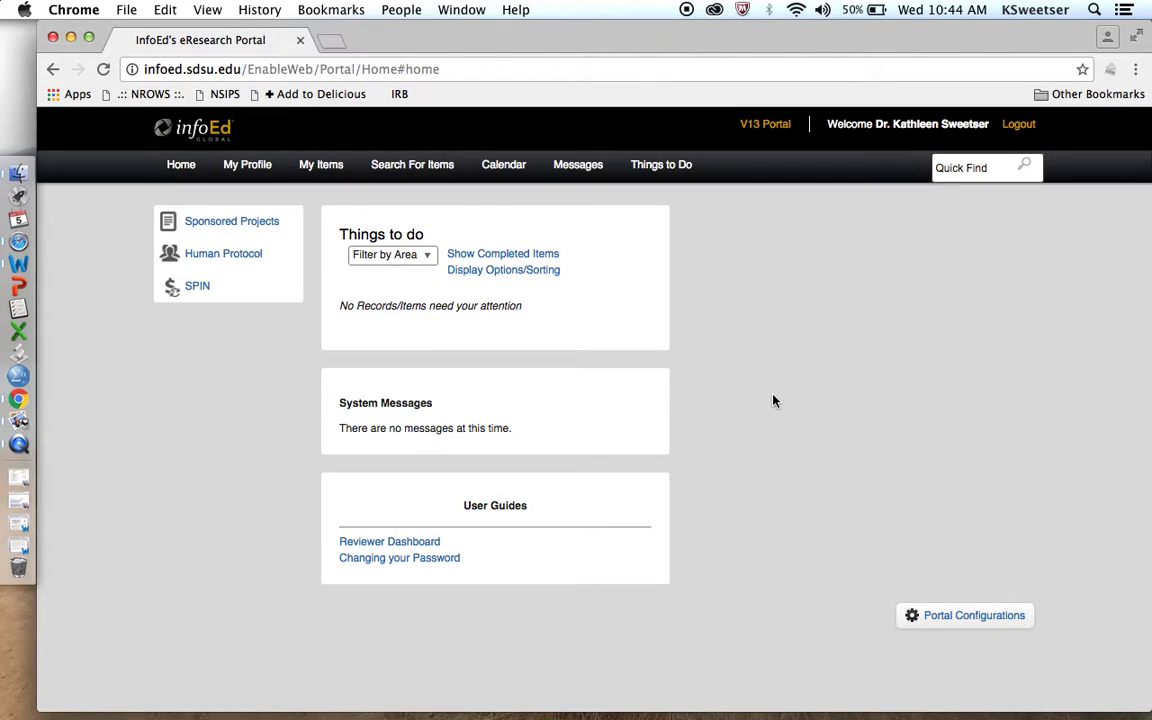
pyautogui.hotkey('ctrl', 'Up')
pyautogui.click(775, 232)
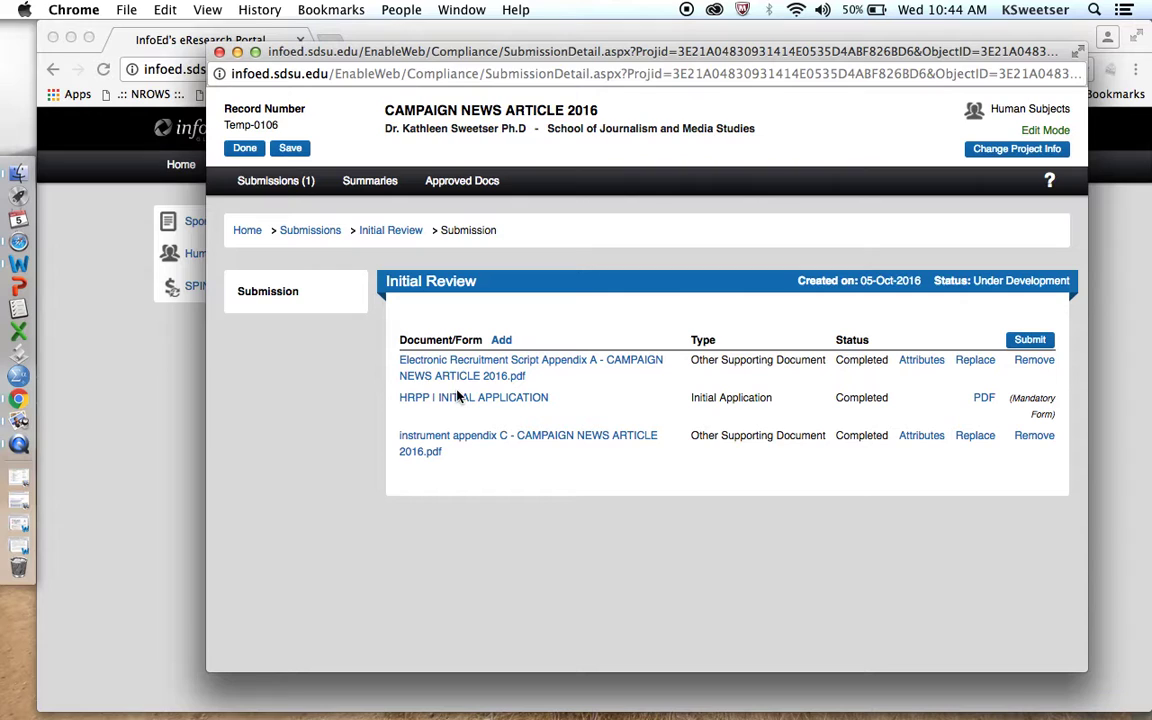
# Open the HRPP | INITIAL APPLICATION form and widen its popup window
pyautogui.click(453, 398)
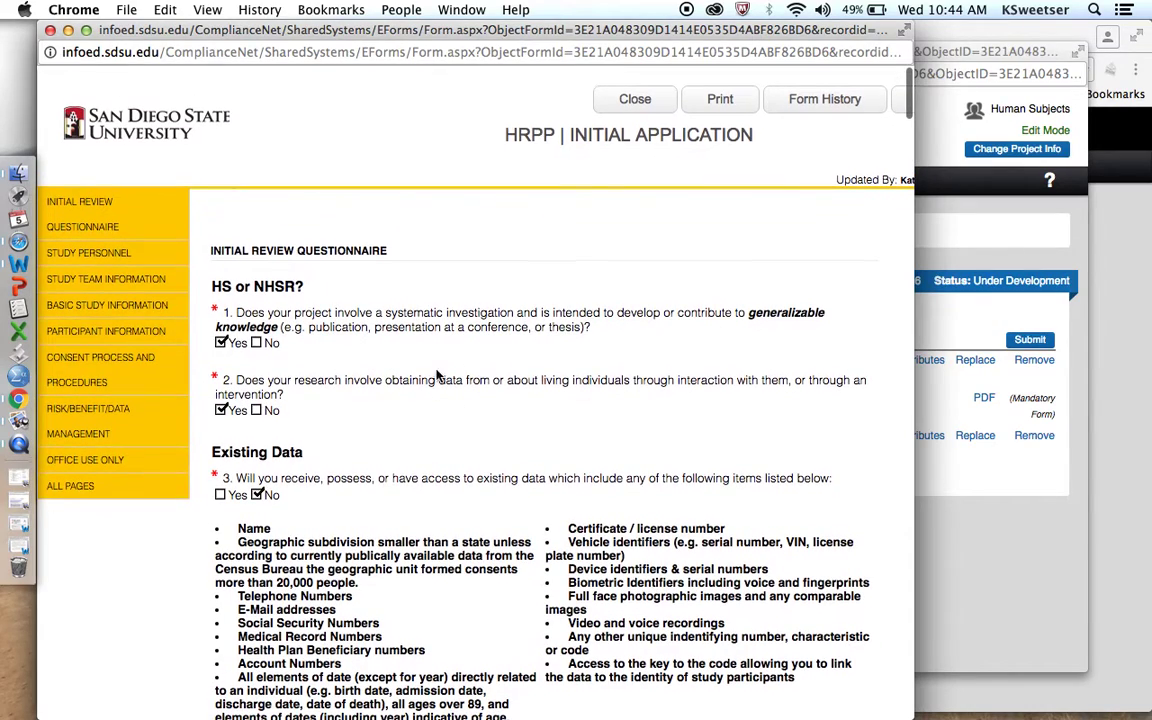
pyautogui.moveTo(903, 717); pyautogui.dragTo(1140, 717)
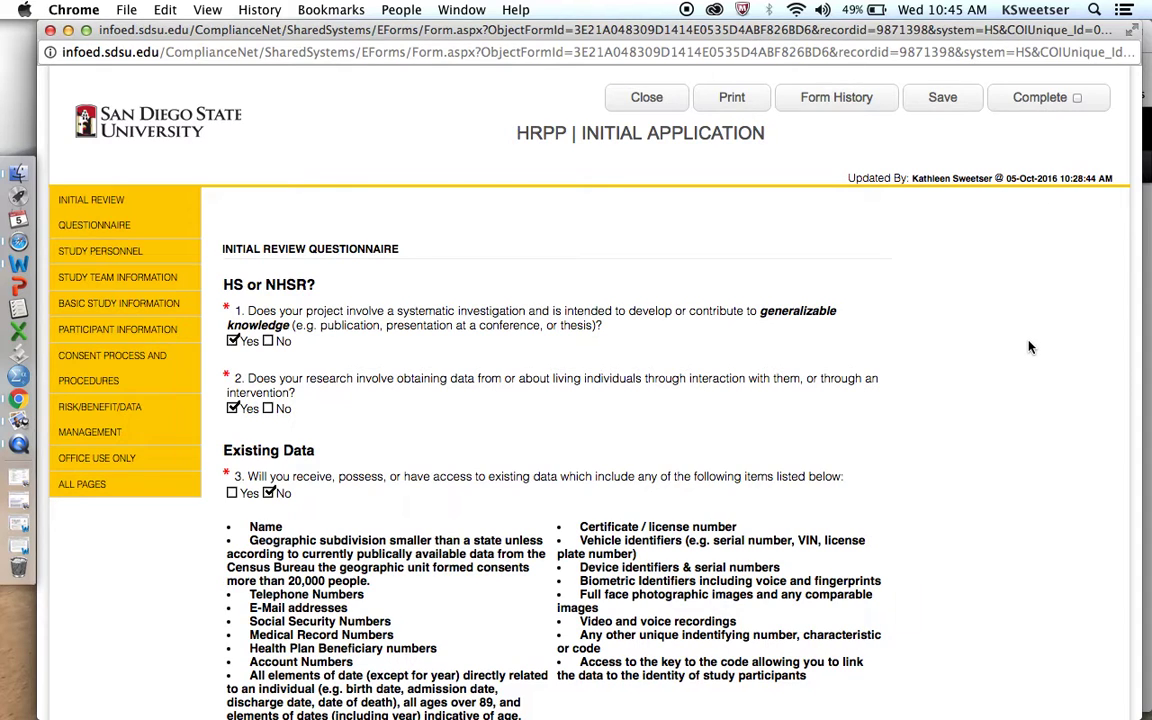
pyautogui.scroll(-2, 1030, 347)
pyautogui.scroll(-15, 1030, 347)
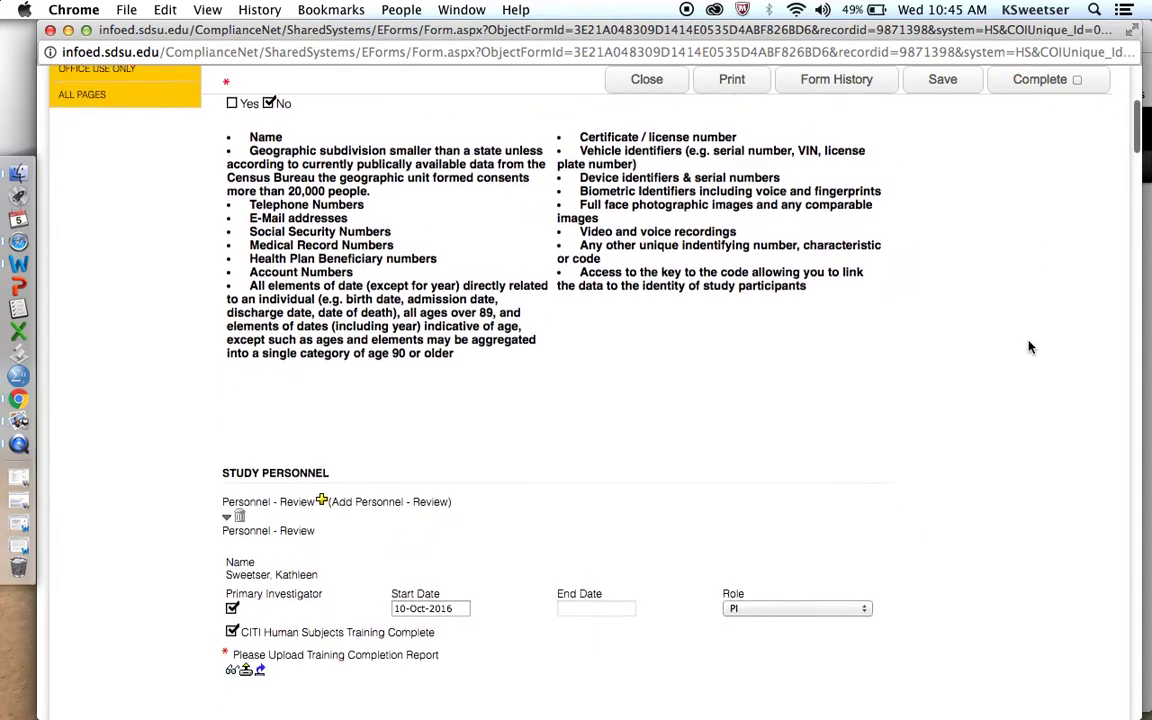
pyautogui.scroll(-12, 1030, 347)
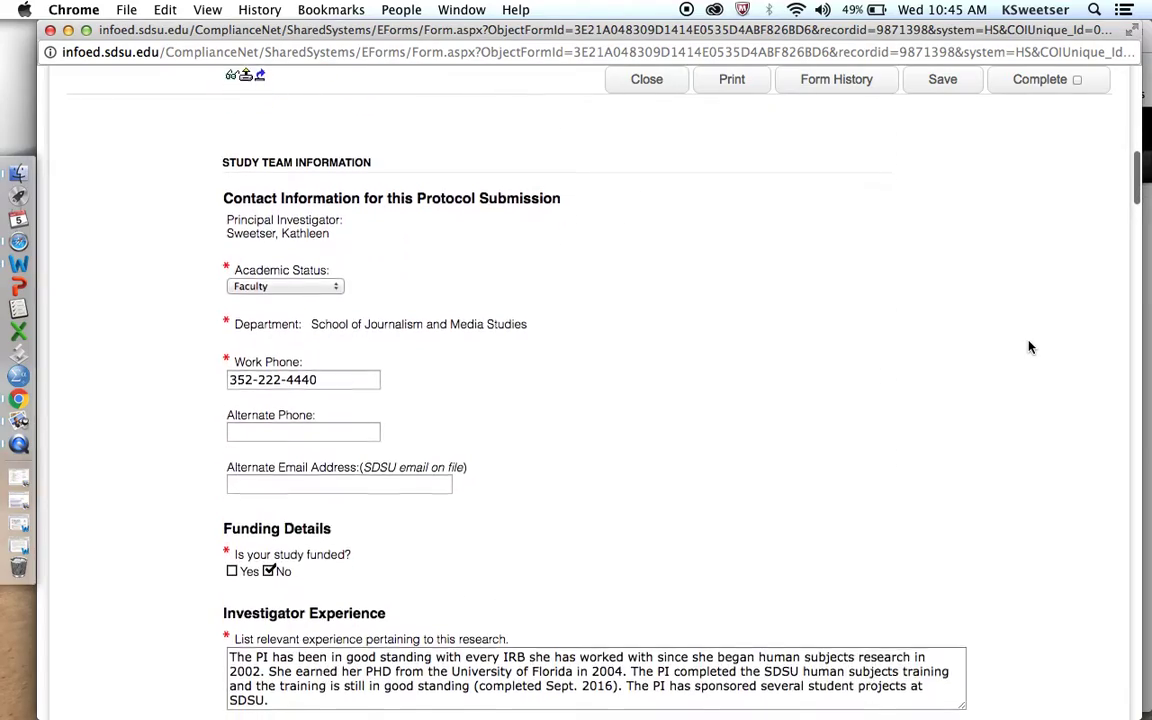
pyautogui.scroll(-8, 1030, 347)
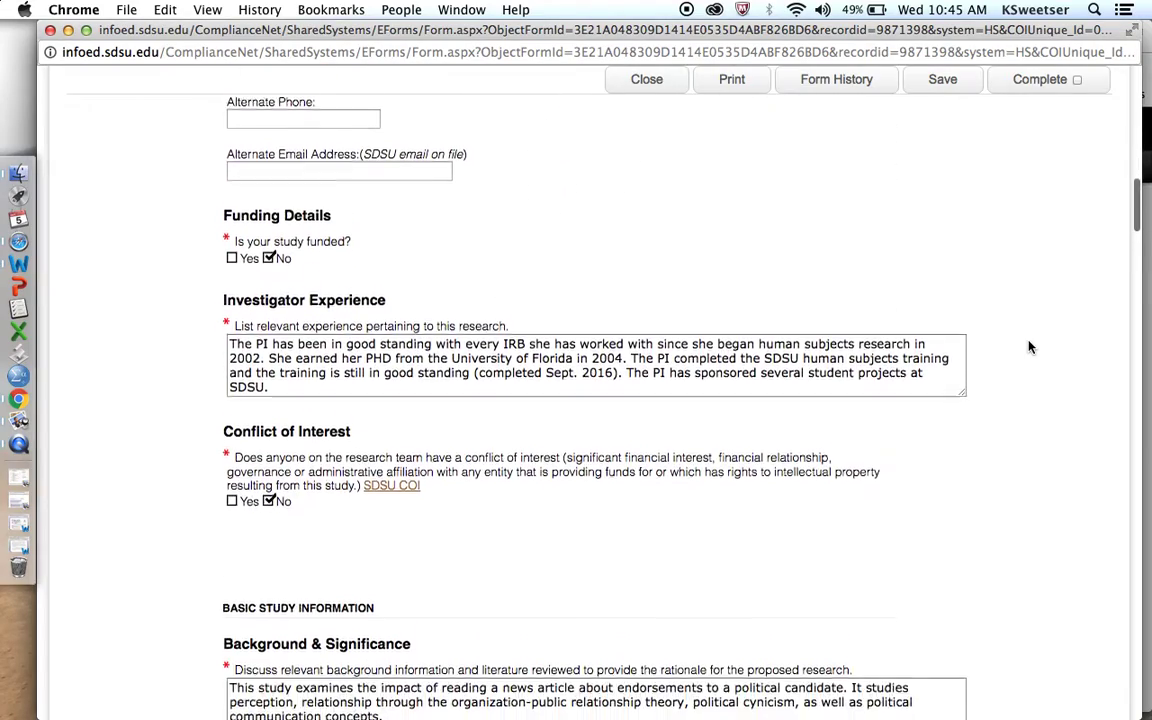
pyautogui.scroll(-6, 1030, 347)
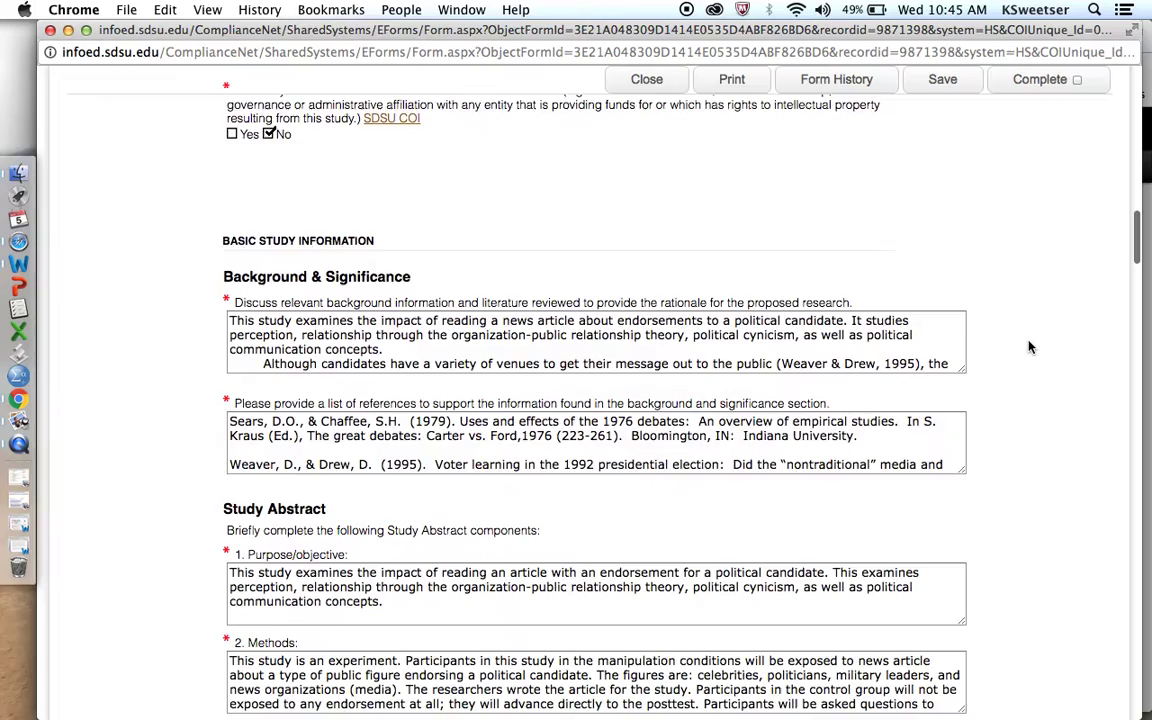
pyautogui.scroll(-13, 1030, 347)
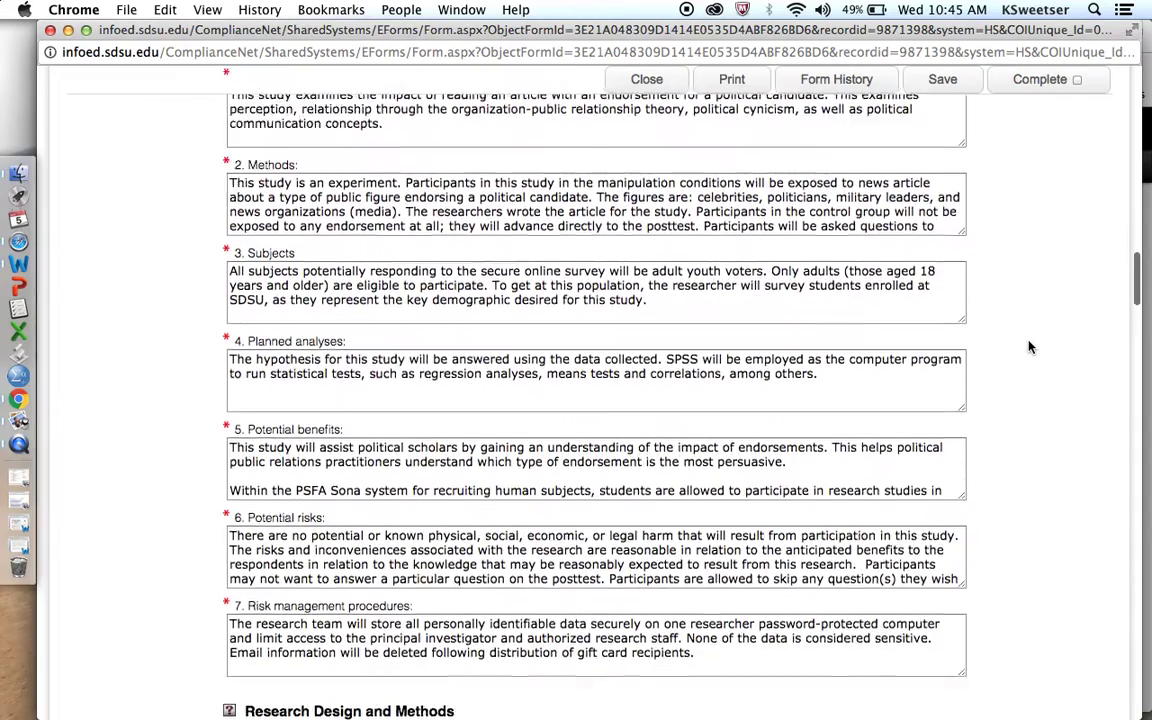
pyautogui.scroll(-14, 1030, 347)
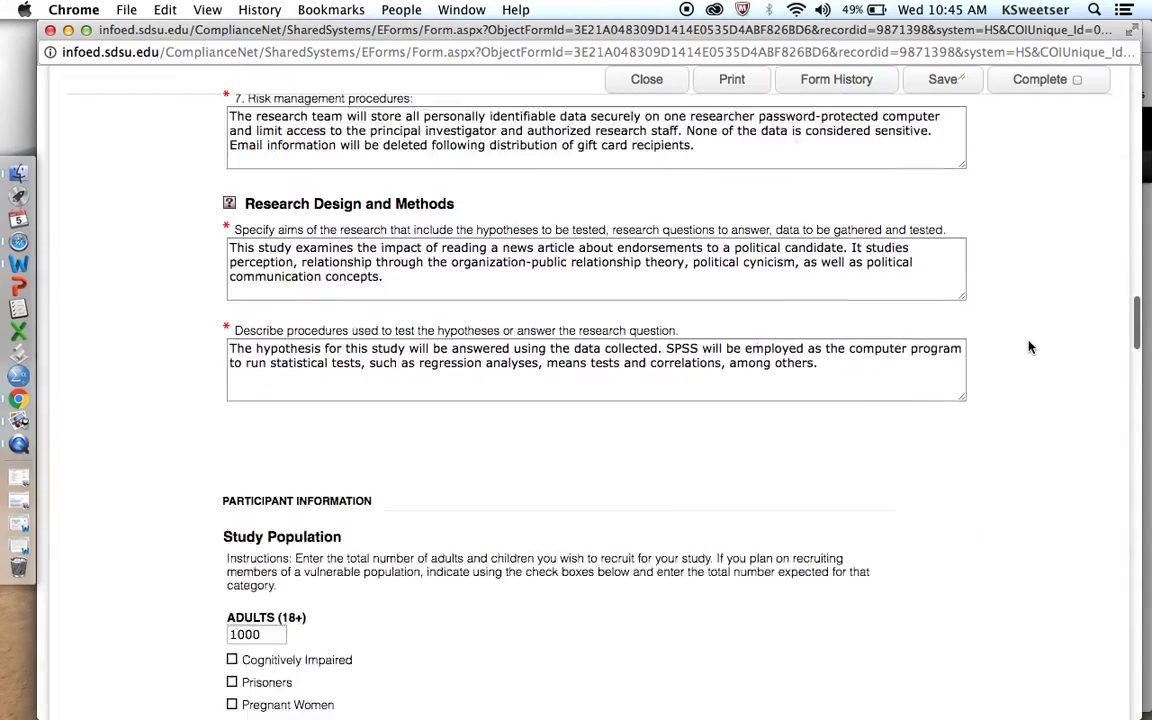
pyautogui.scroll(-20, 1030, 347)
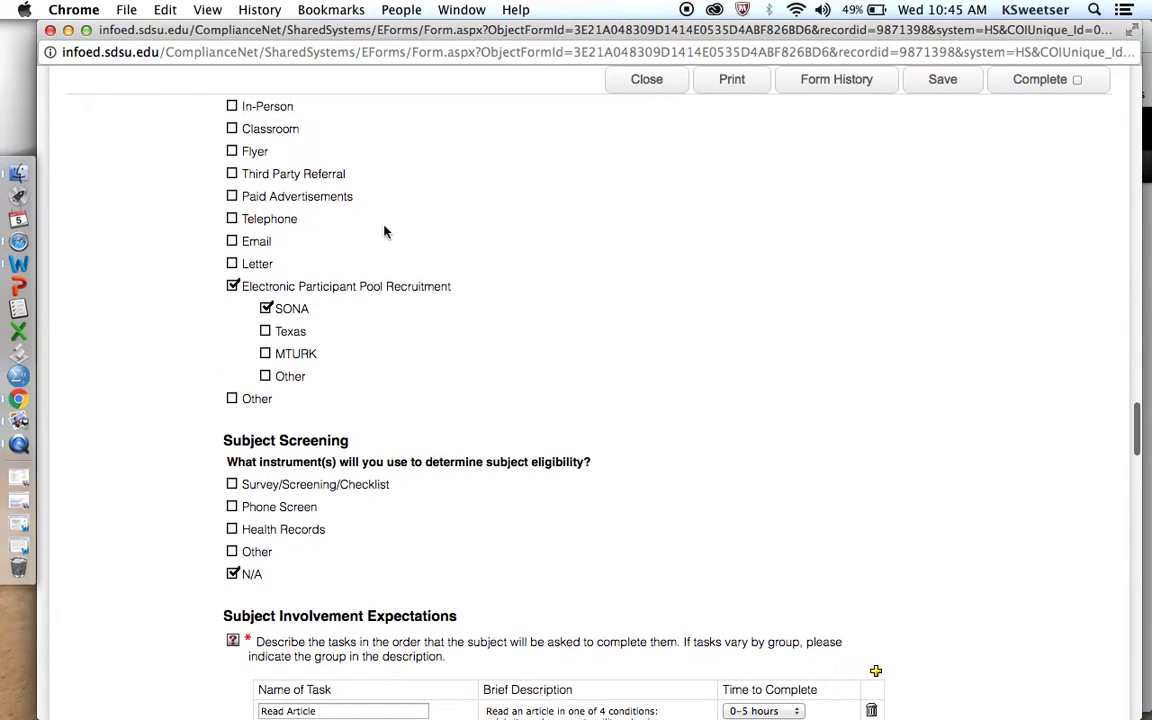
pyautogui.scroll(5, 385, 228)
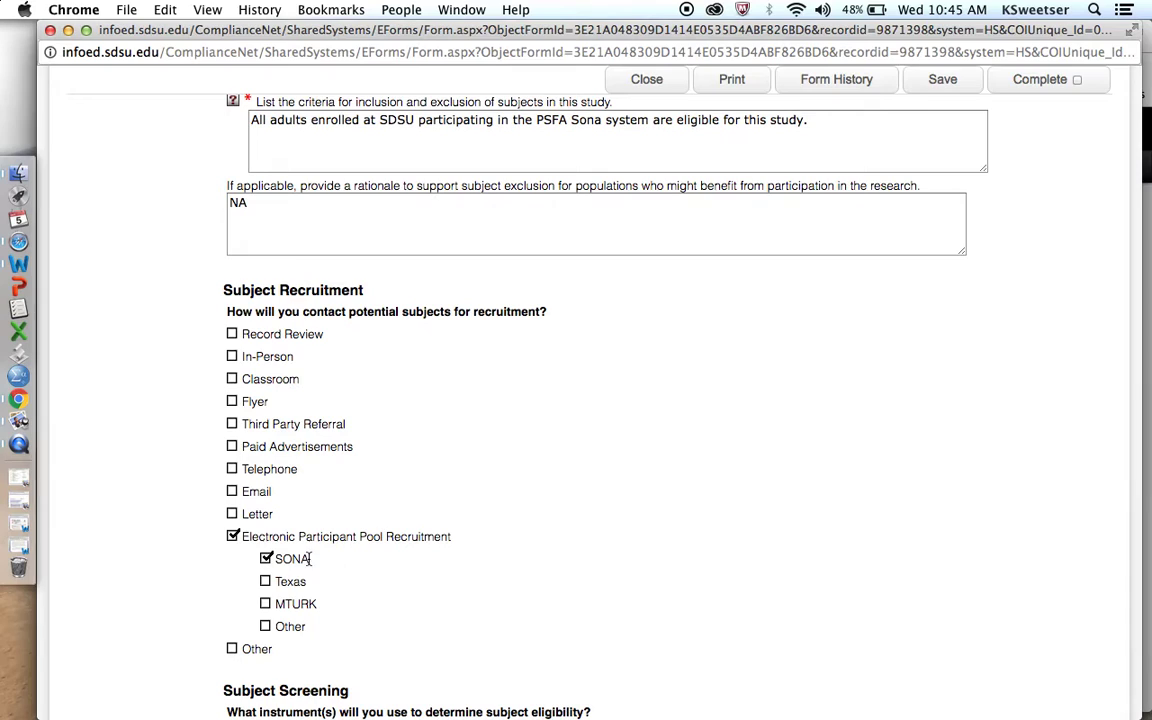
pyautogui.scroll(-6, 638, 478)
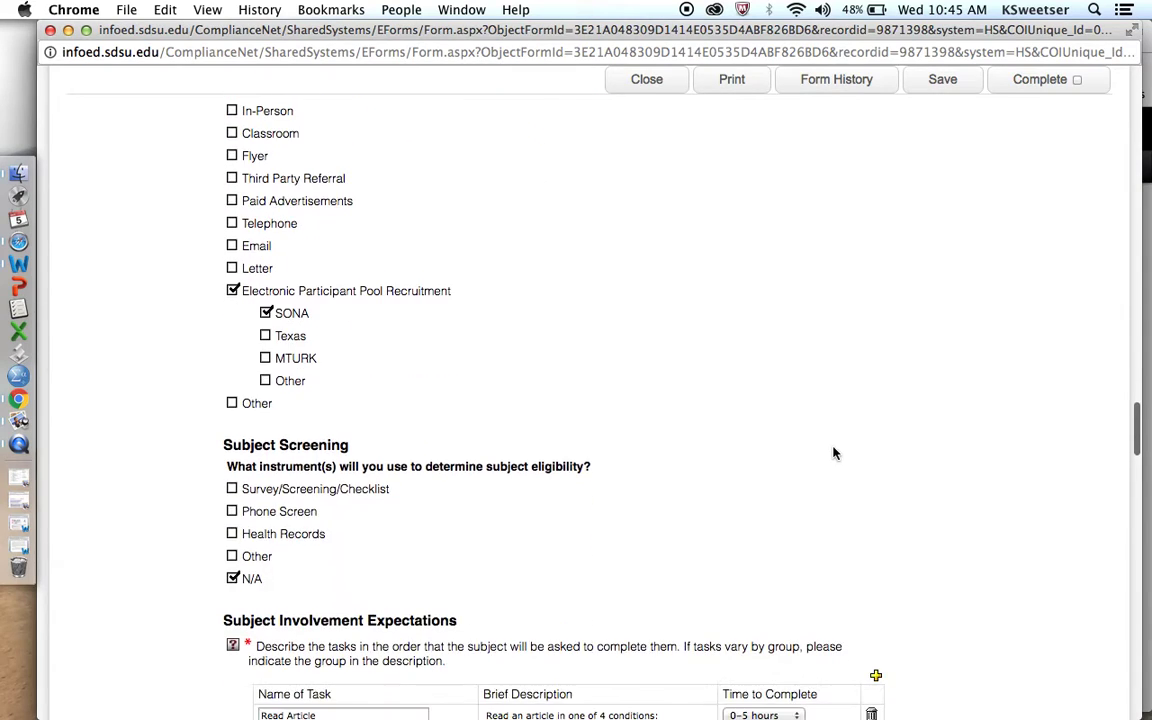
pyautogui.scroll(-12, 833, 453)
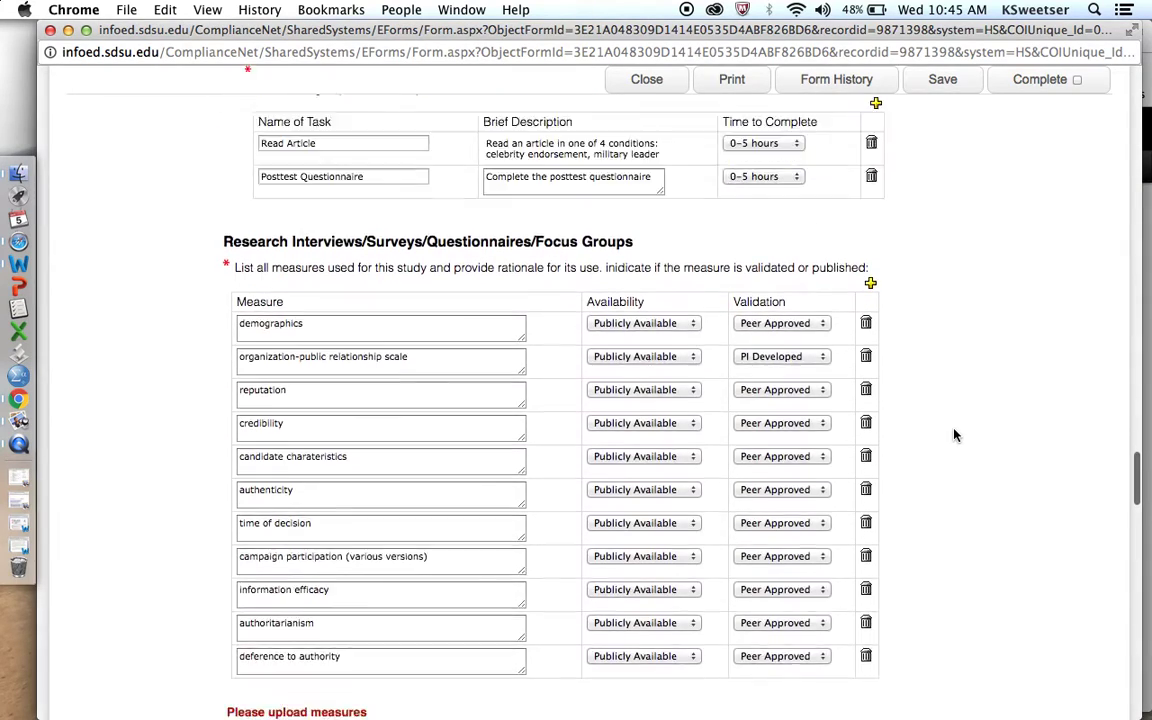
pyautogui.scroll(1, 954, 435)
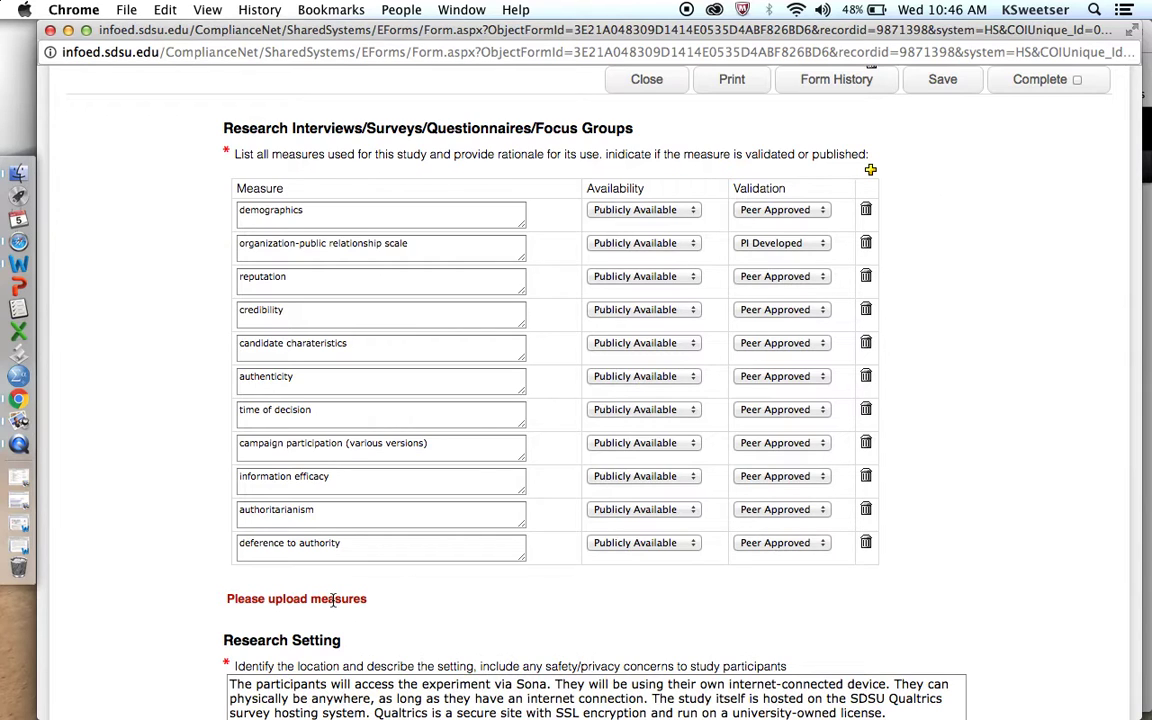
pyautogui.moveTo(226, 599)
pyautogui.mouseDown()
pyautogui.moveTo(366, 600)
pyautogui.moveTo(227, 607)
pyautogui.mouseUp()
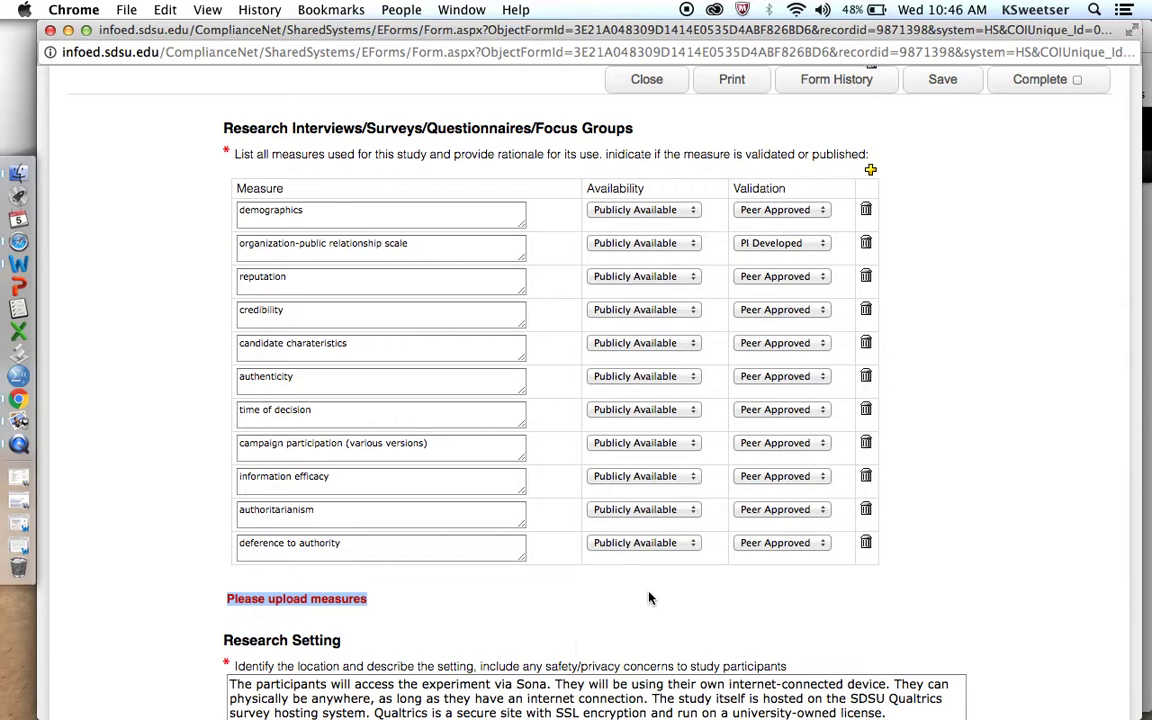
pyautogui.scroll(-10, 643, 676)
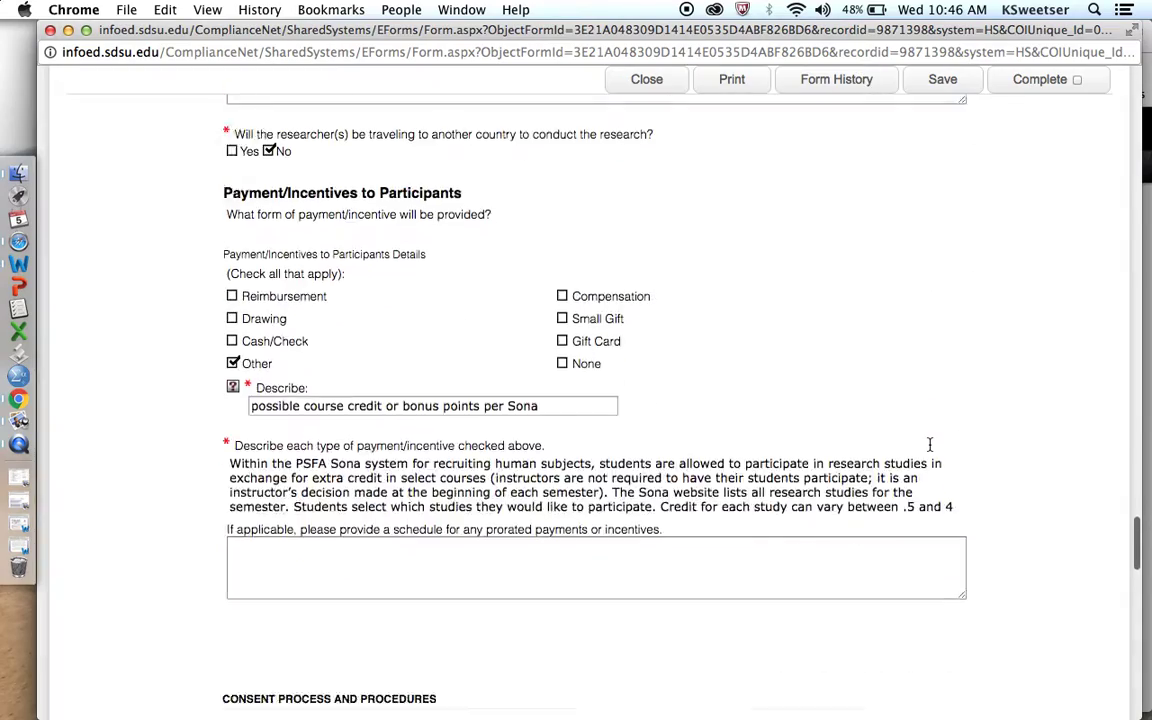
pyautogui.scroll(-10, 930, 444)
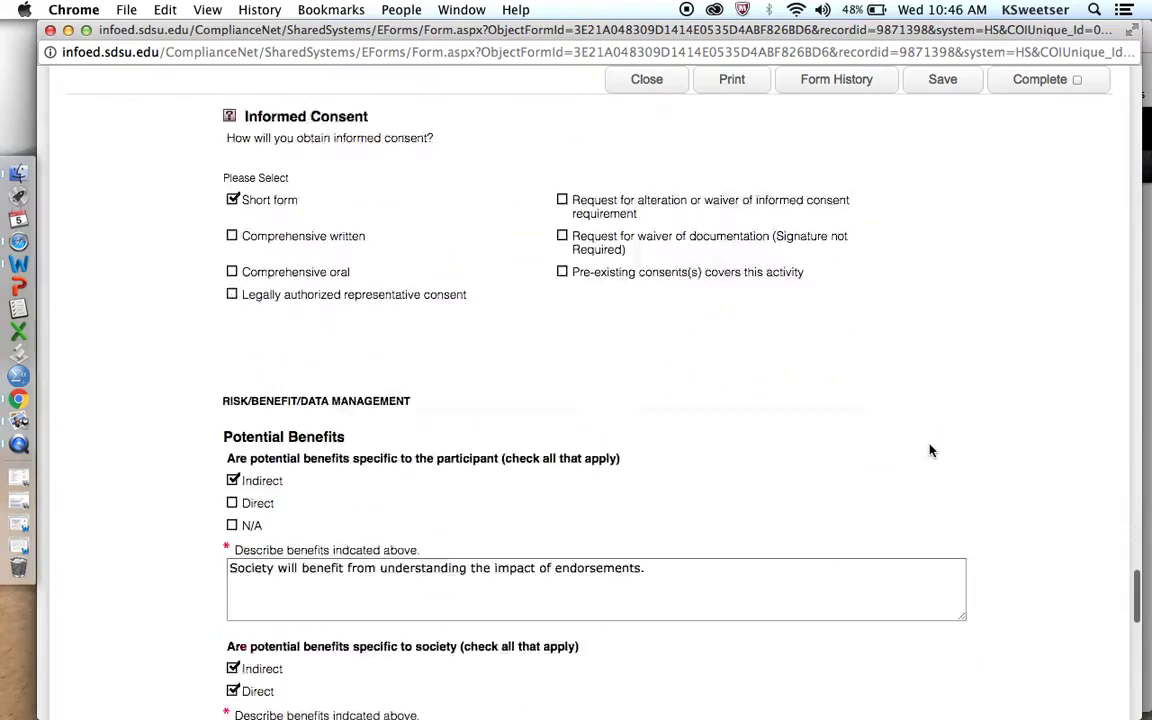
pyautogui.scroll(-10, 930, 451)
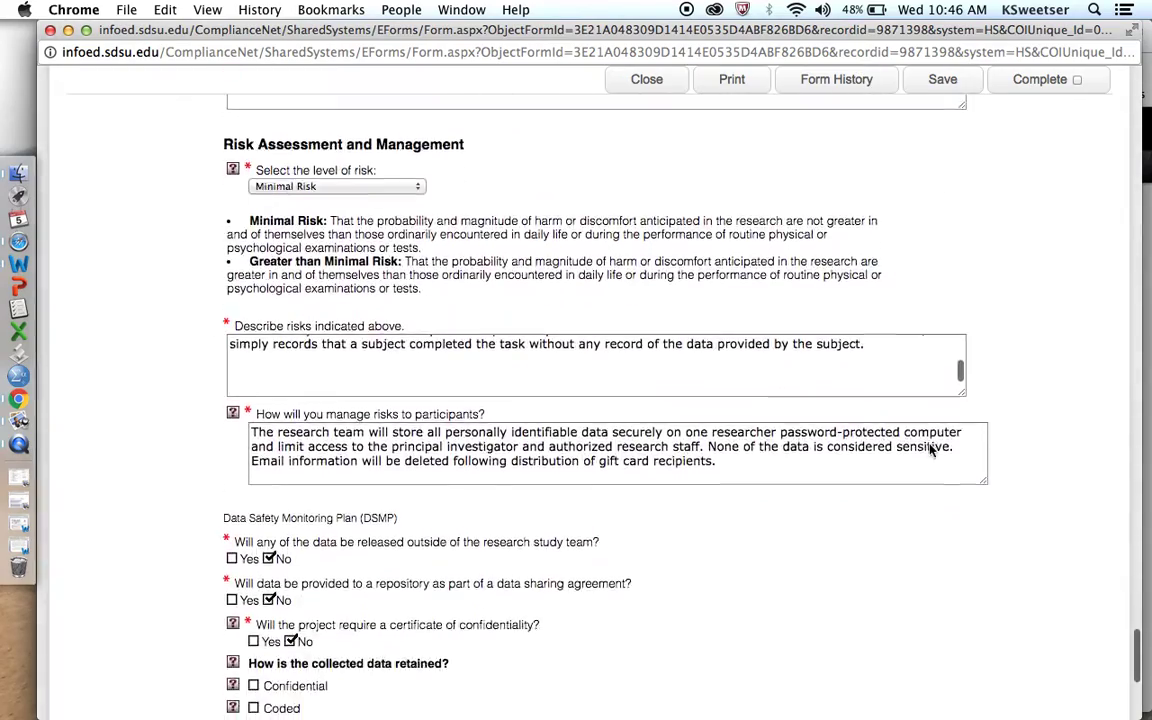
pyautogui.scroll(-8, 930, 451)
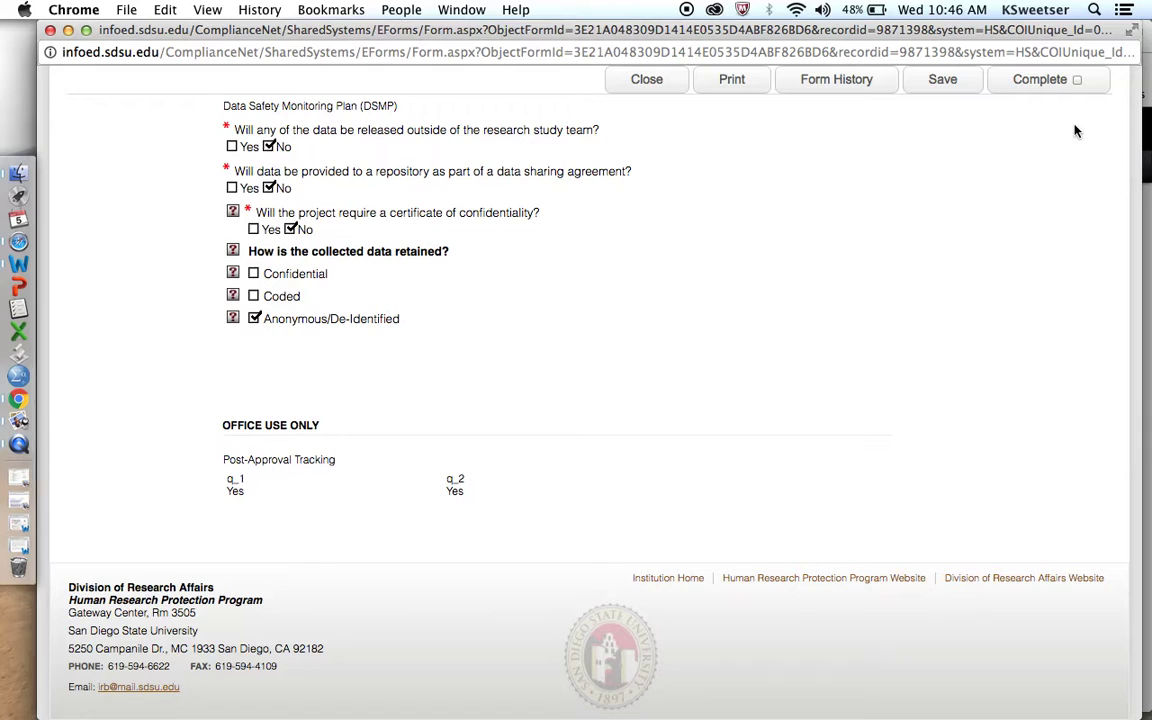
# Mark the HRPP | INITIAL APPLICATION form Complete, then close it to return to the submission
pyautogui.click(1077, 87)
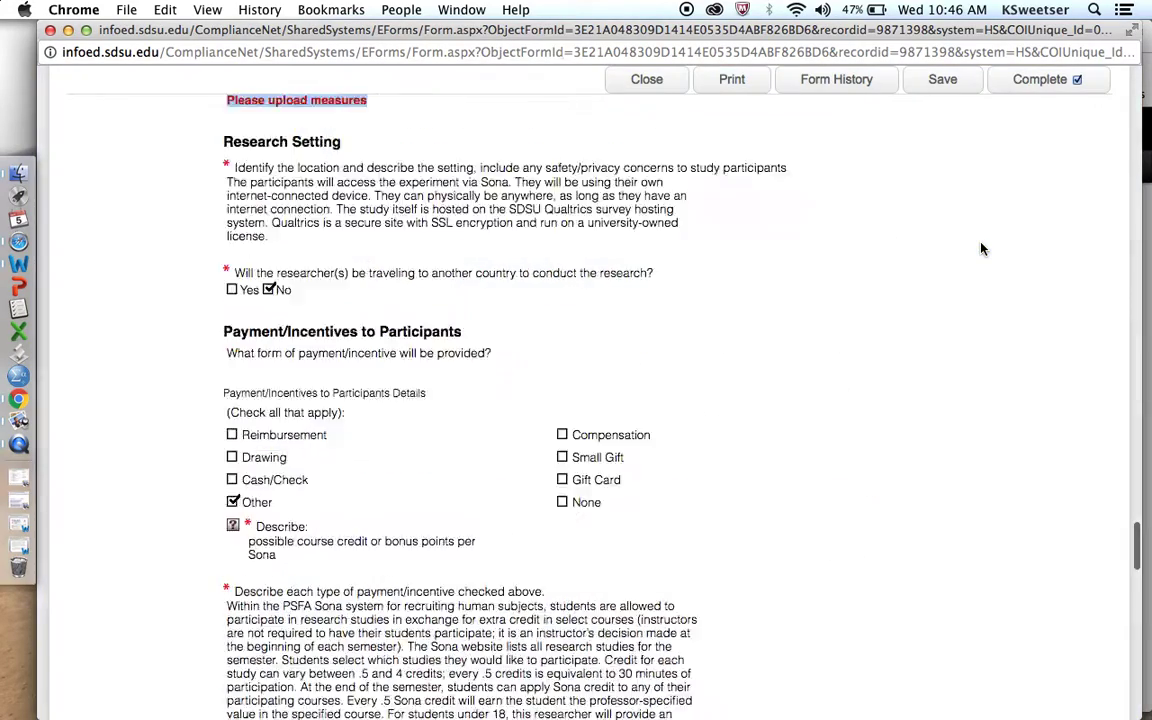
pyautogui.scroll(-1, 982, 249)
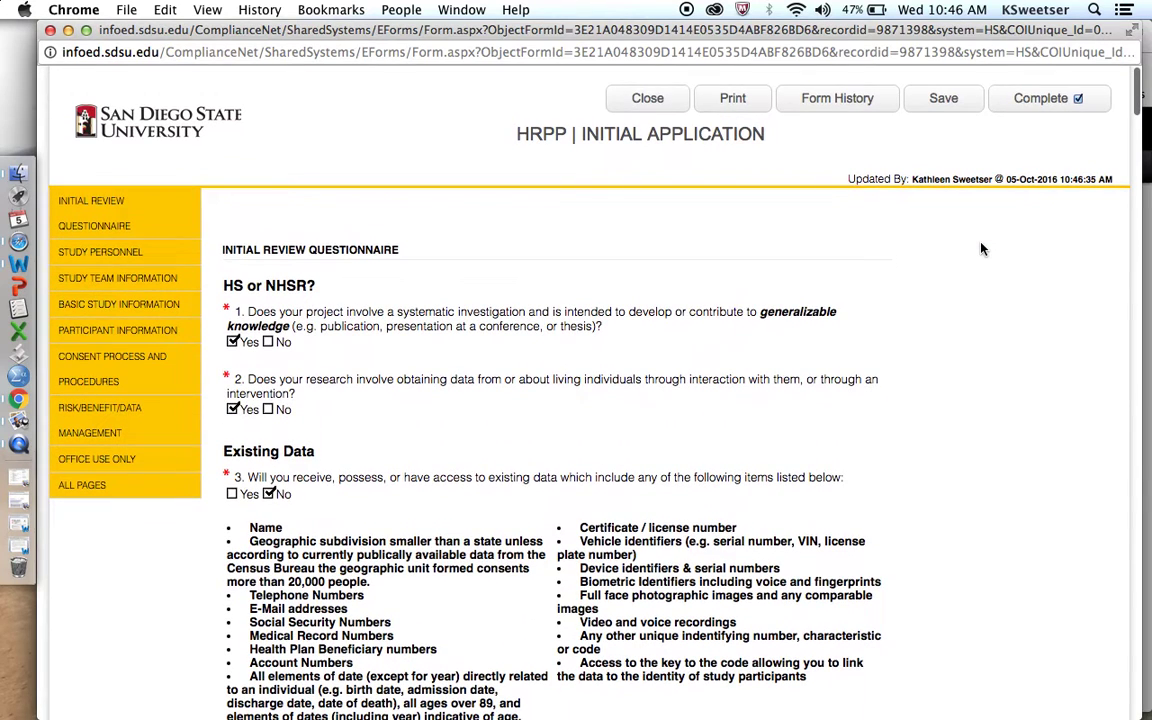
pyautogui.click(647, 100)
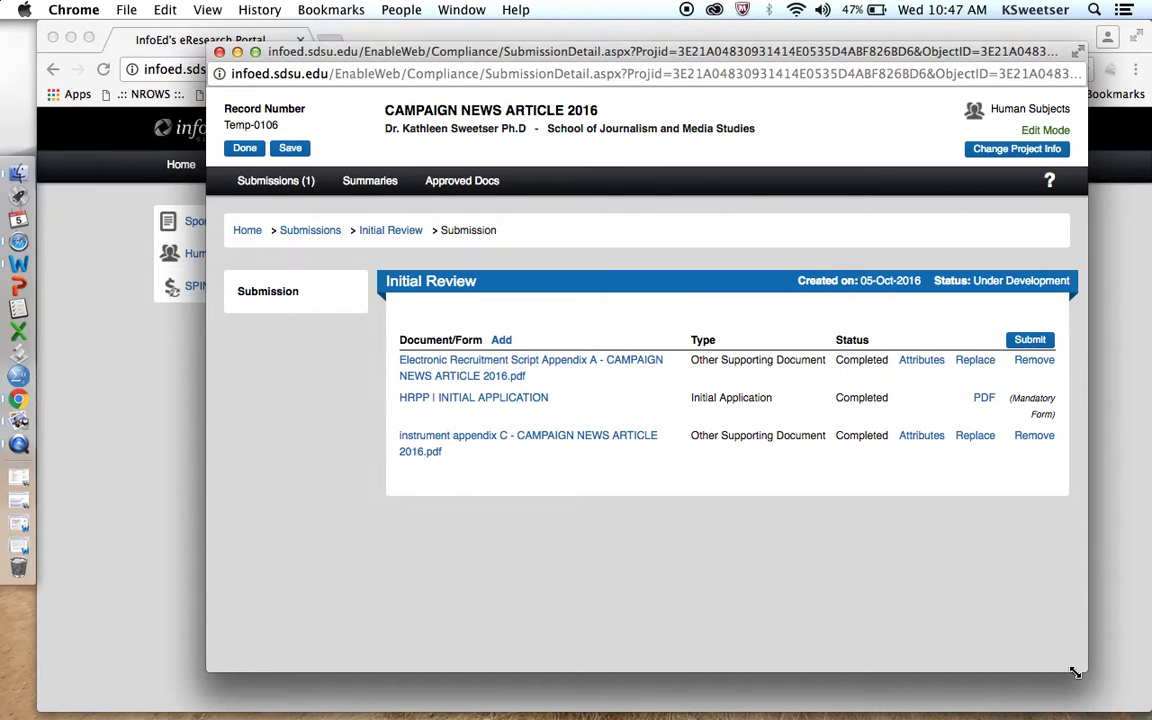
# Widen the Initial Review submission page window
pyautogui.moveTo(1086, 671); pyautogui.dragTo(1150, 675)
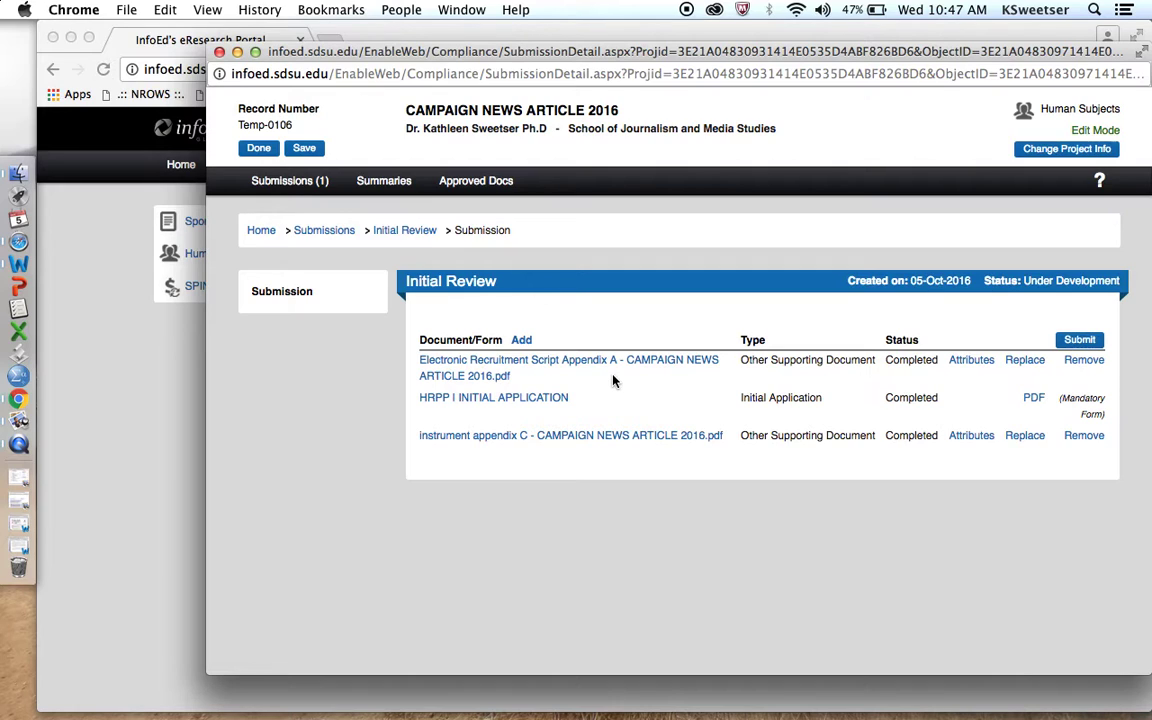
# Prepare Consent Appendix B as version v1, try adding it, then close the upload form
pyautogui.click(521, 341)
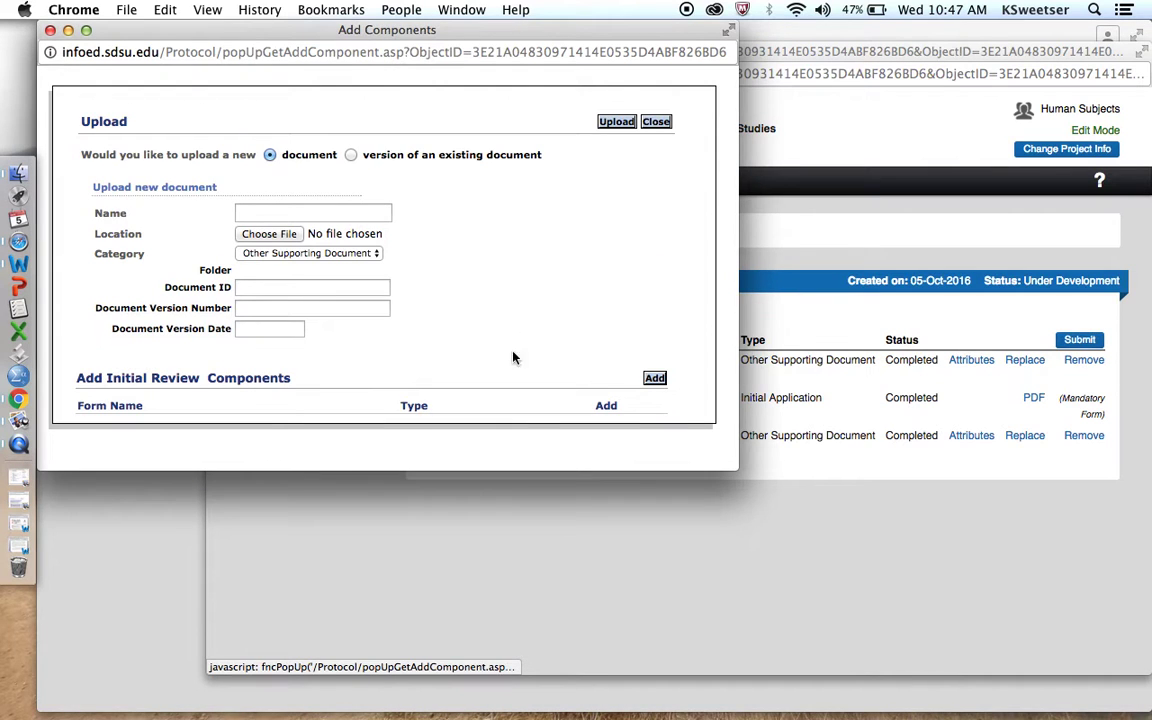
pyautogui.click(268, 233)
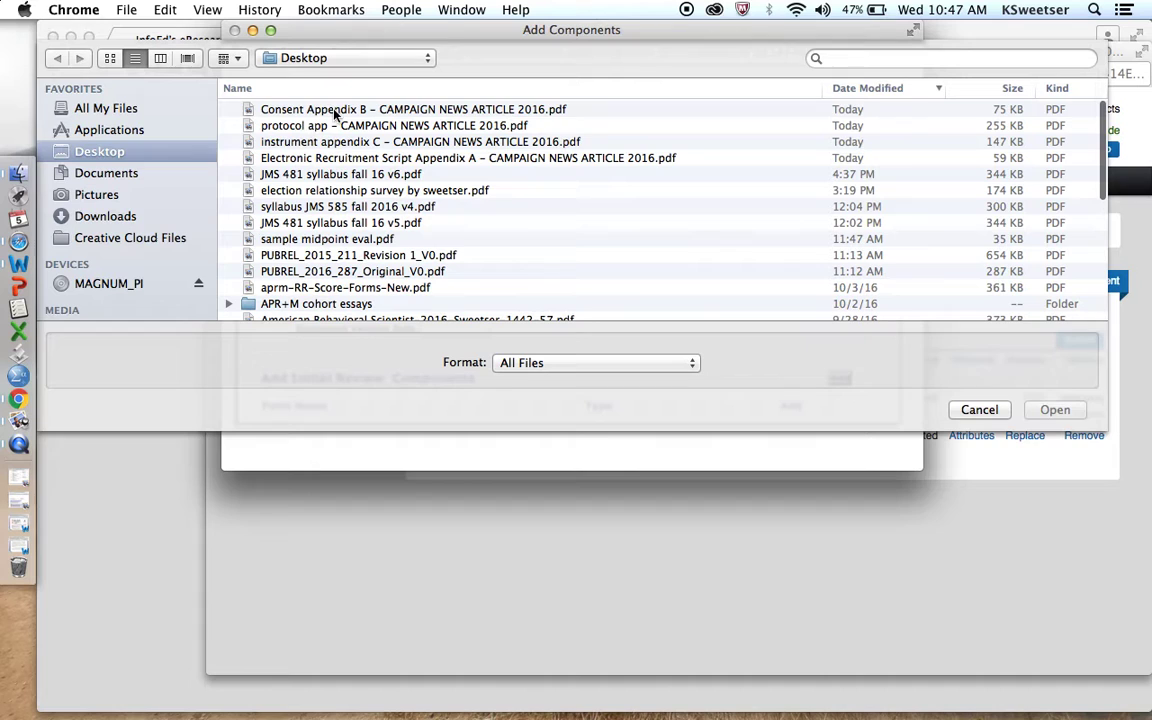
pyautogui.doubleClick(302, 109)
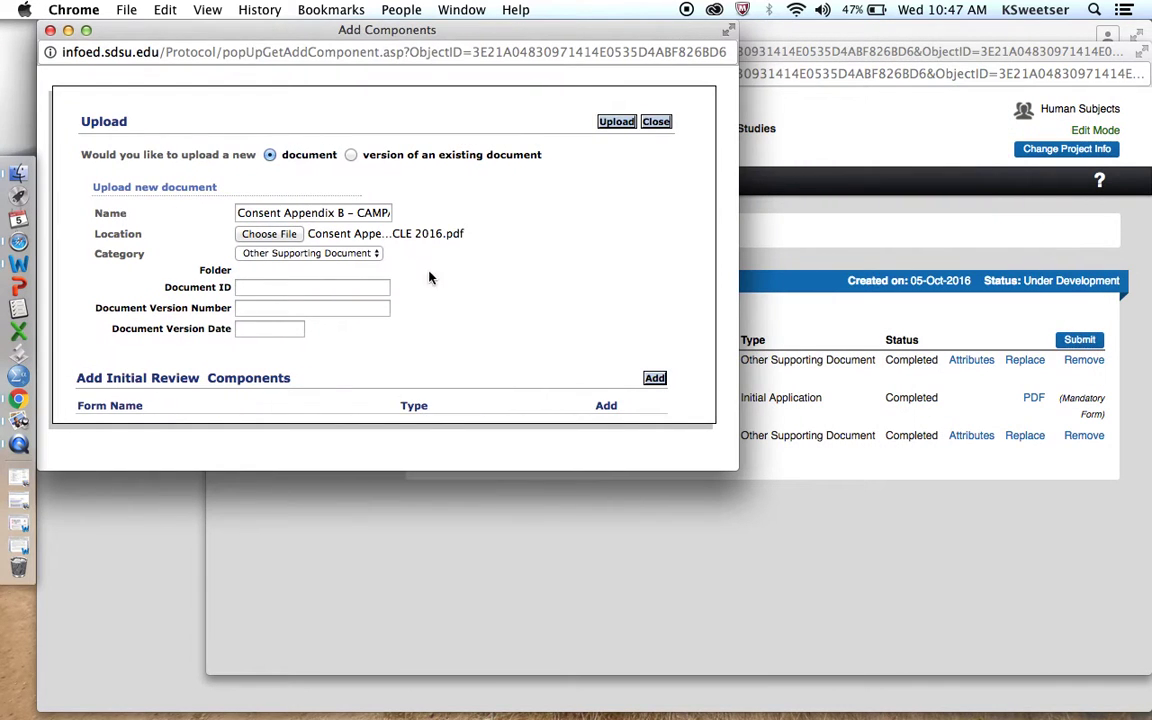
pyautogui.tripleClick(365, 213)
pyautogui.press('Right')
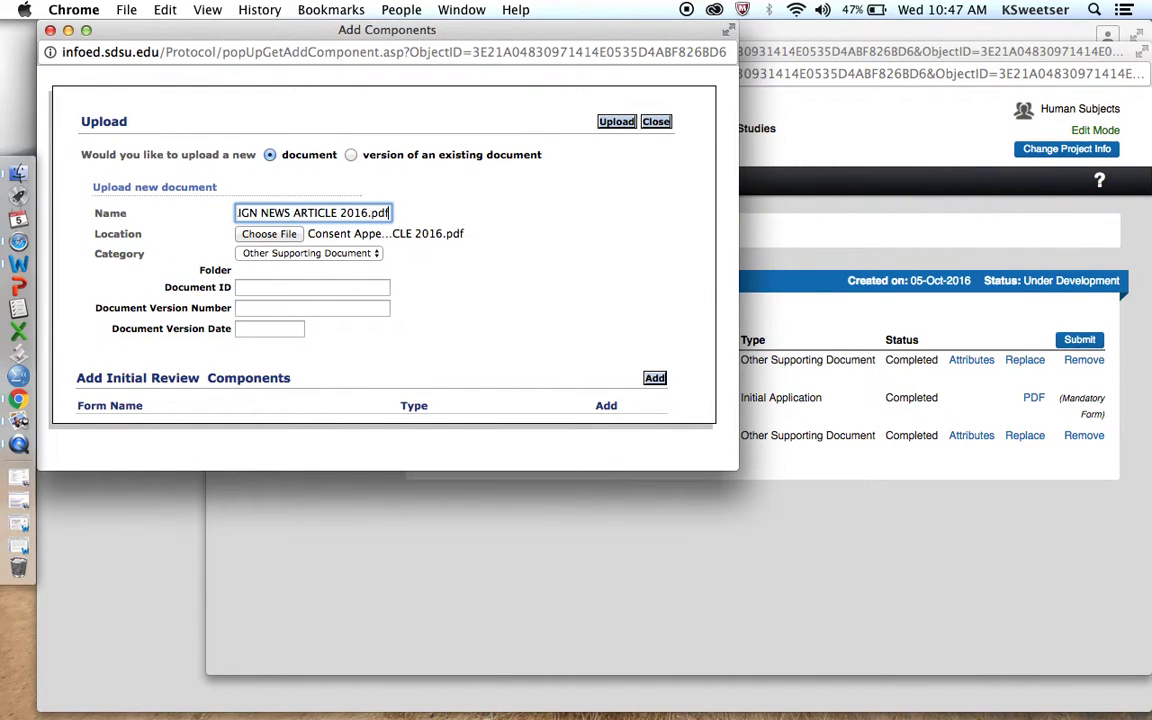
pyautogui.click(287, 310)
pyautogui.write('v1')
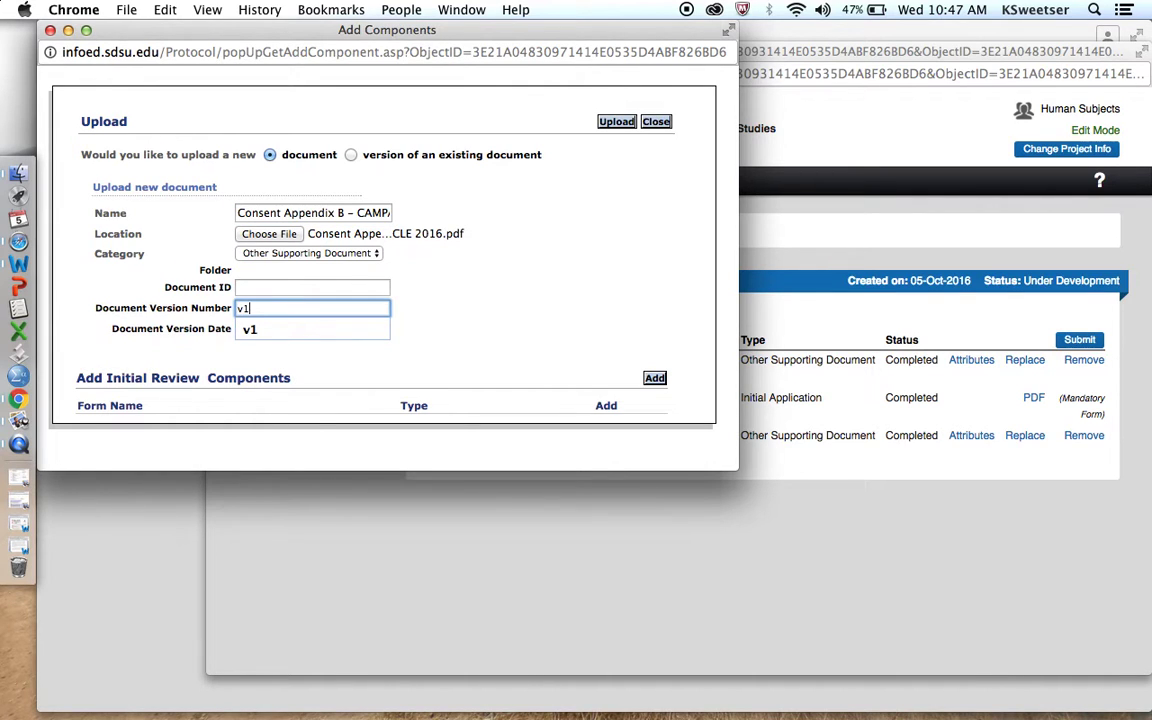
pyautogui.click(285, 333)
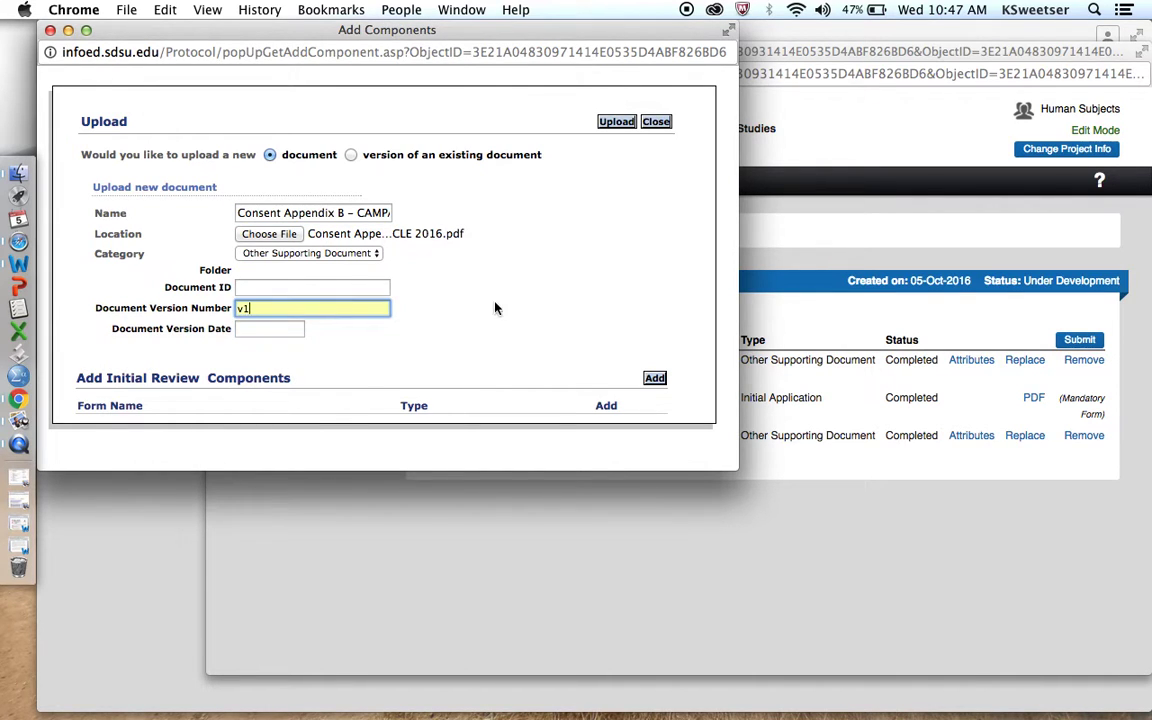
pyautogui.click(654, 379)
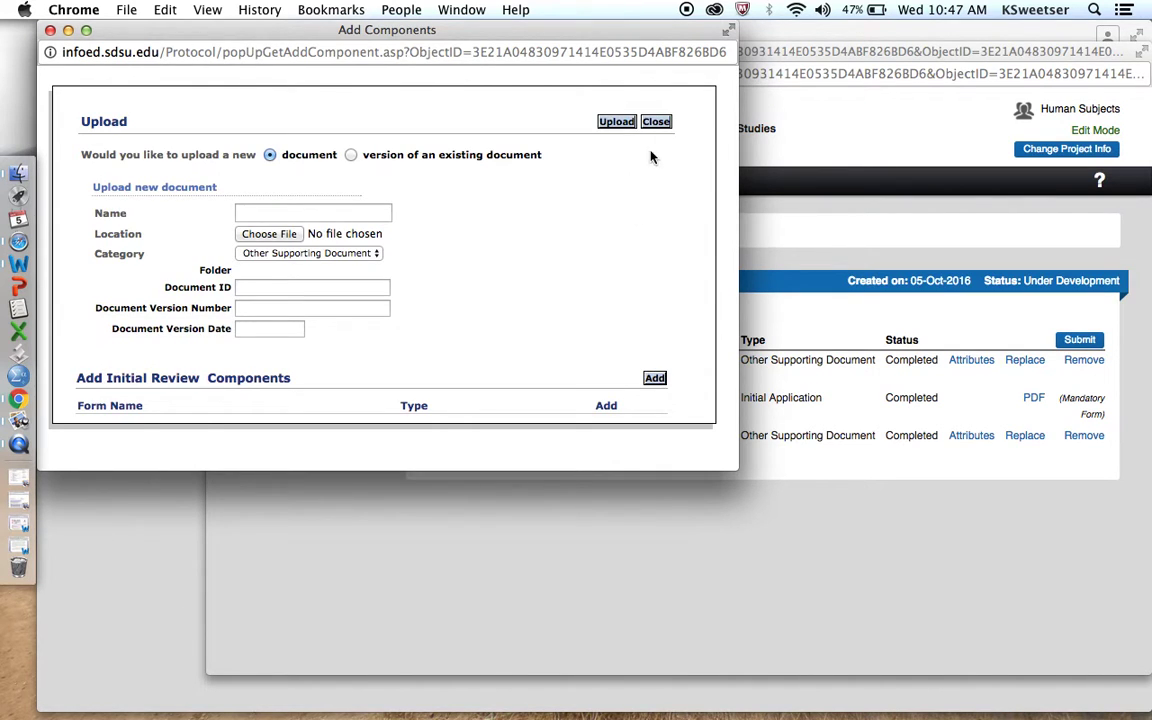
pyautogui.click(657, 121)
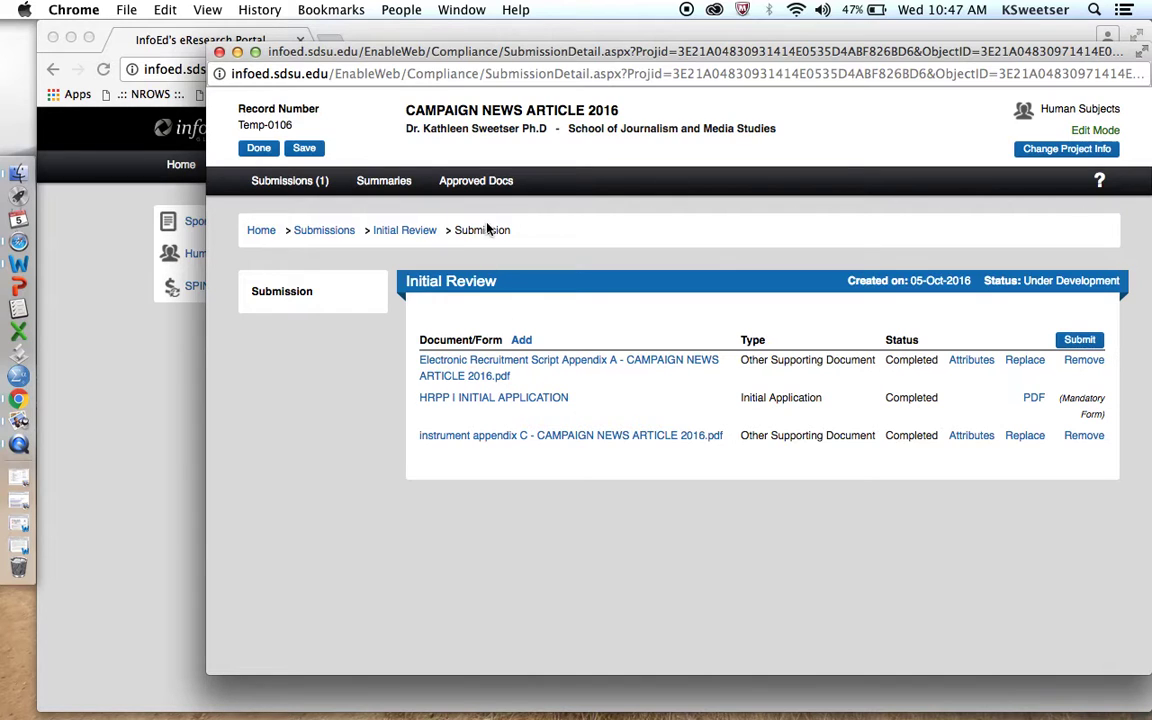
# Upload the Consent Appendix B file with document version v1, then enlarge the upload popup
pyautogui.click(521, 340)
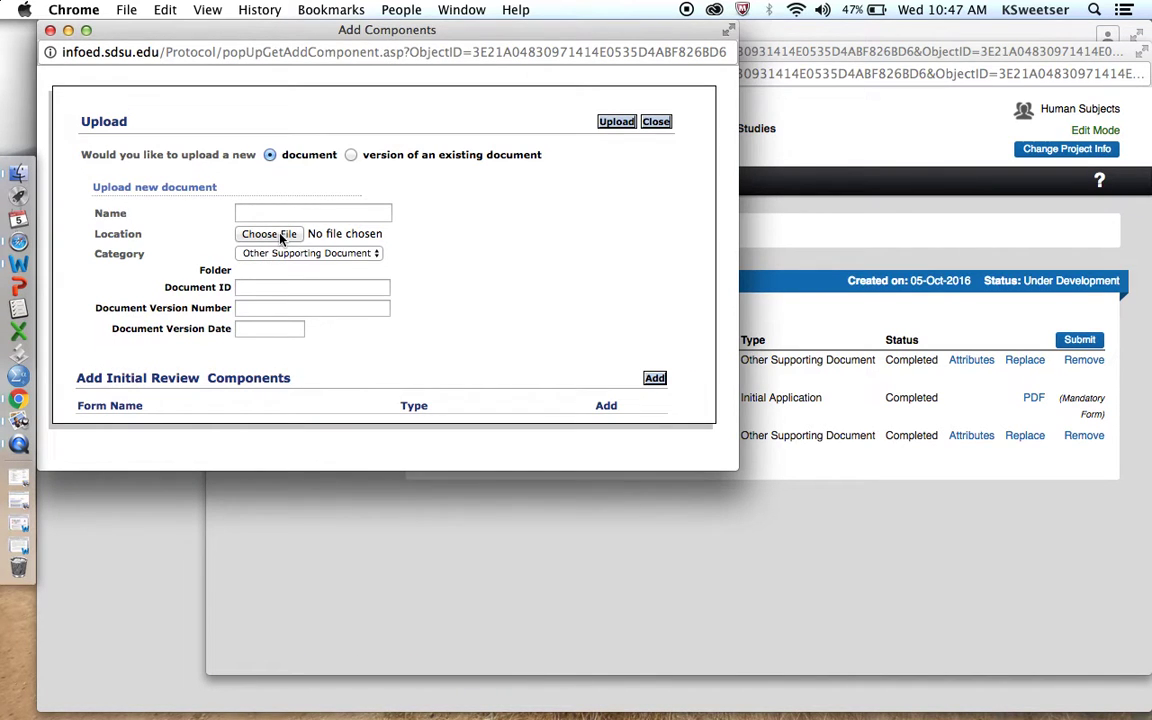
pyautogui.click(270, 234)
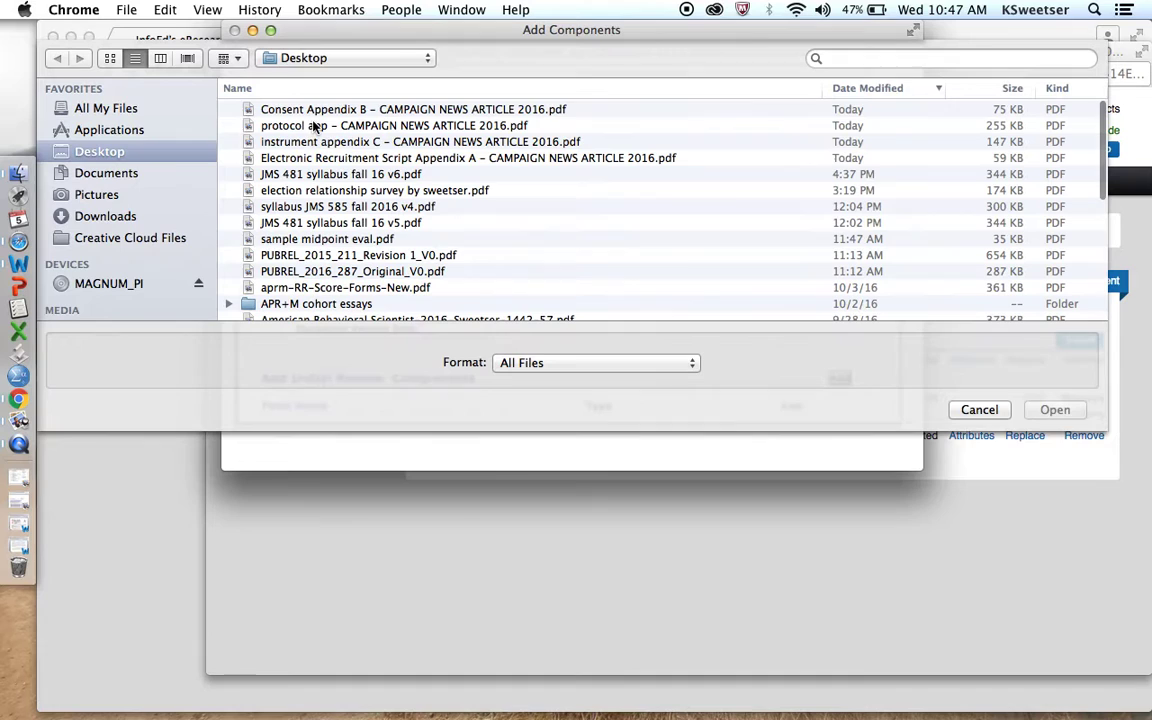
pyautogui.doubleClick(320, 110)
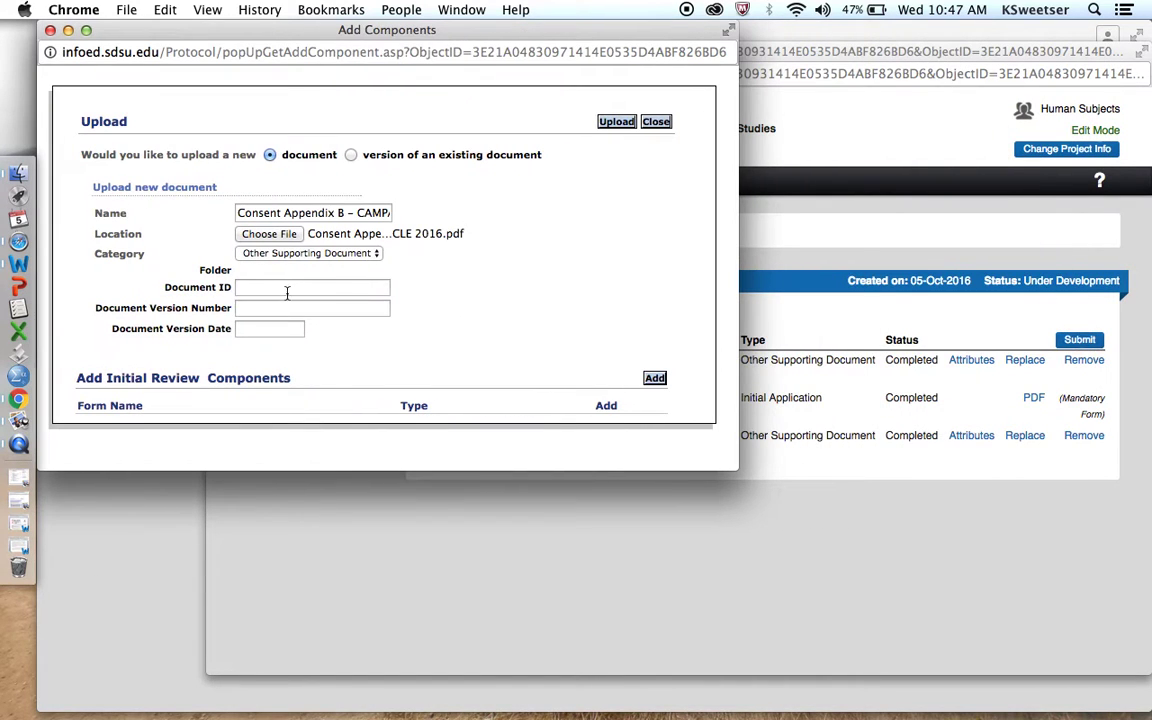
pyautogui.click(257, 333)
pyautogui.click(258, 307)
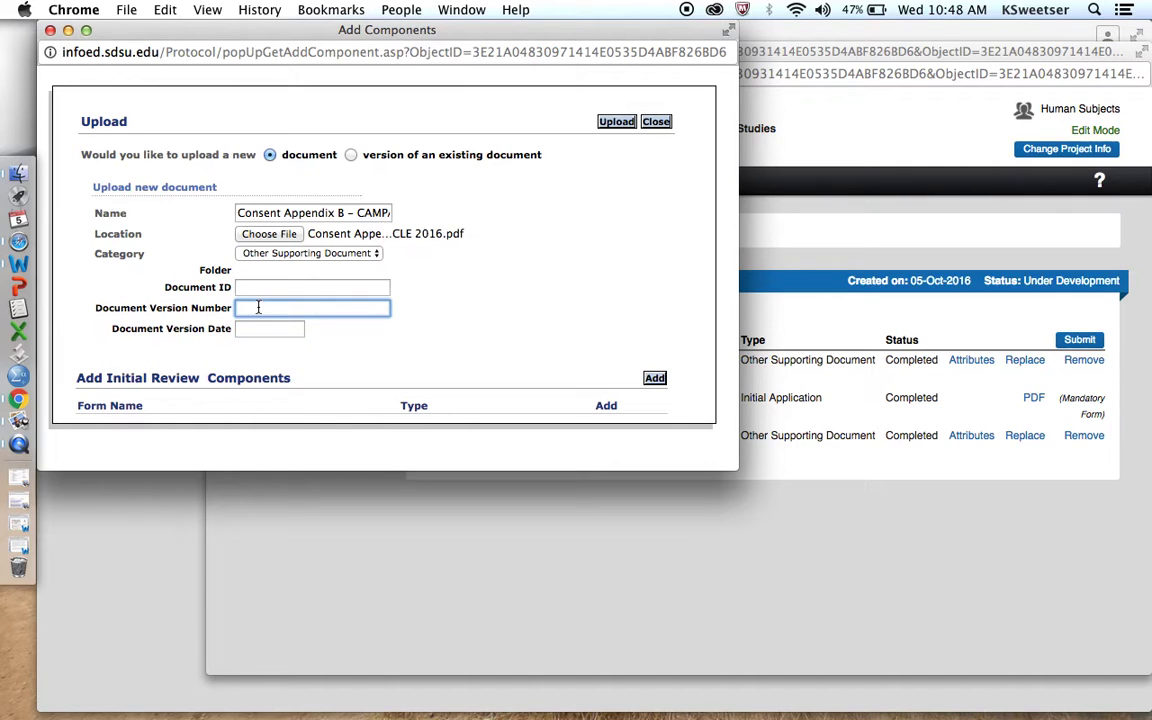
pyautogui.write('v1')
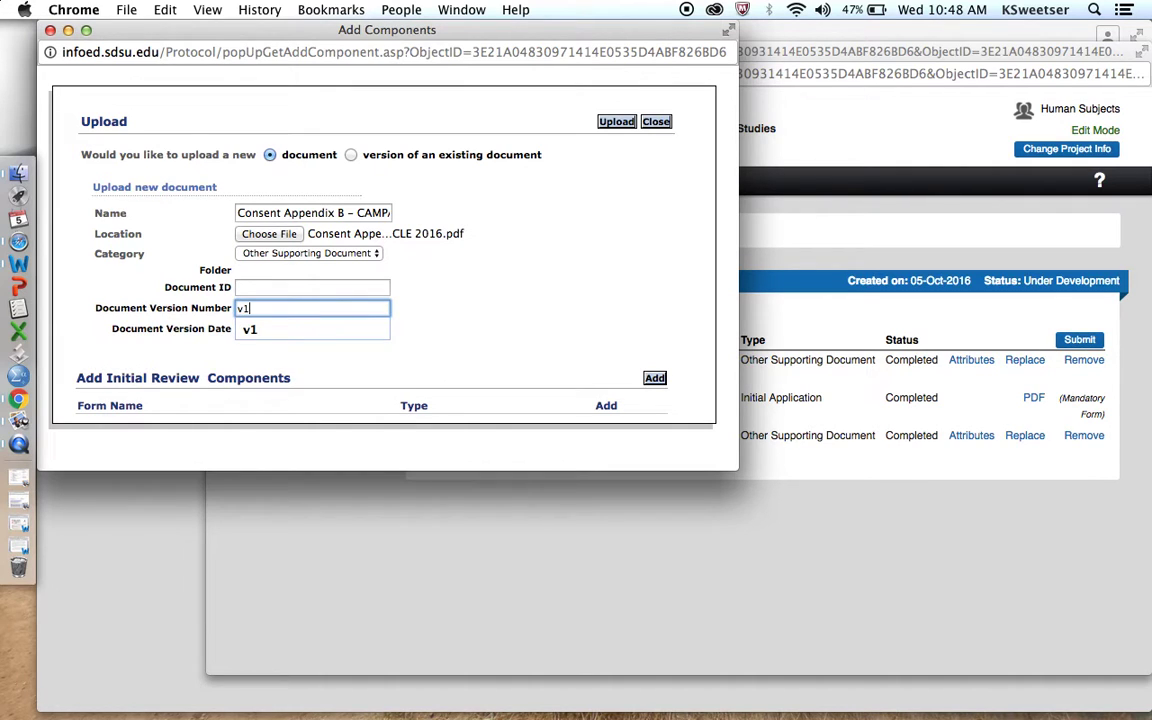
pyautogui.click(606, 130)
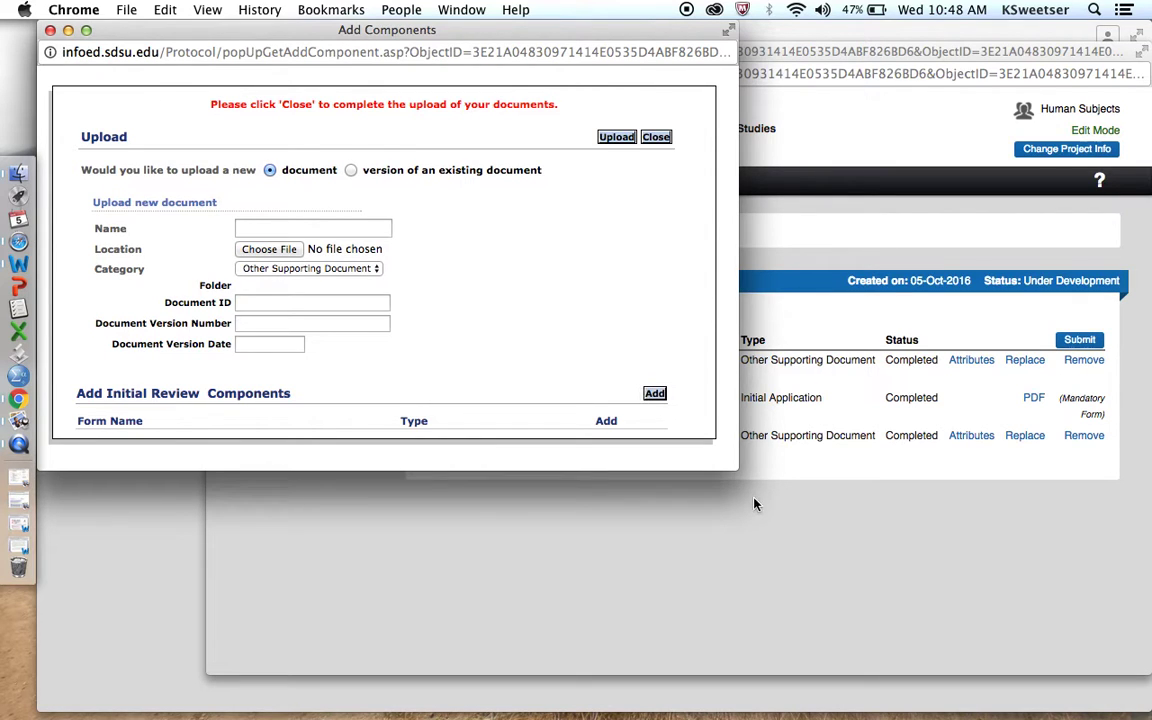
pyautogui.moveTo(729, 470); pyautogui.dragTo(740, 614)
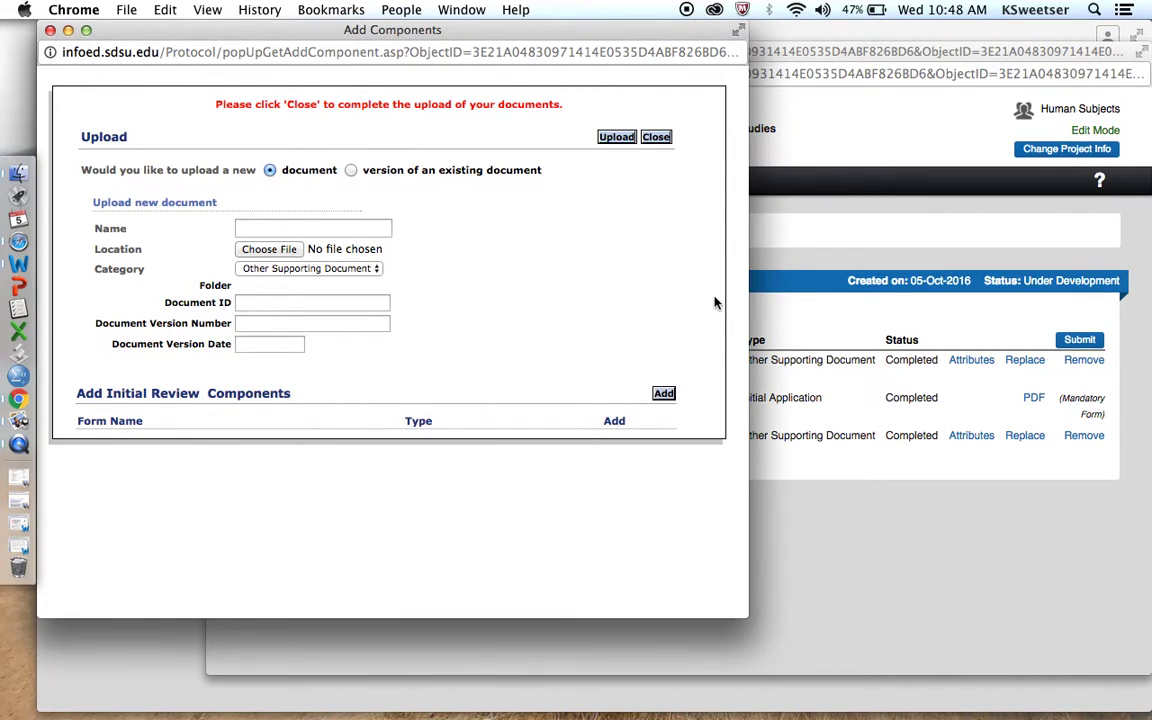
# Close the Add Components popup so Consent Appendix B is listed as the fourth Completed document
pyautogui.click(656, 140)
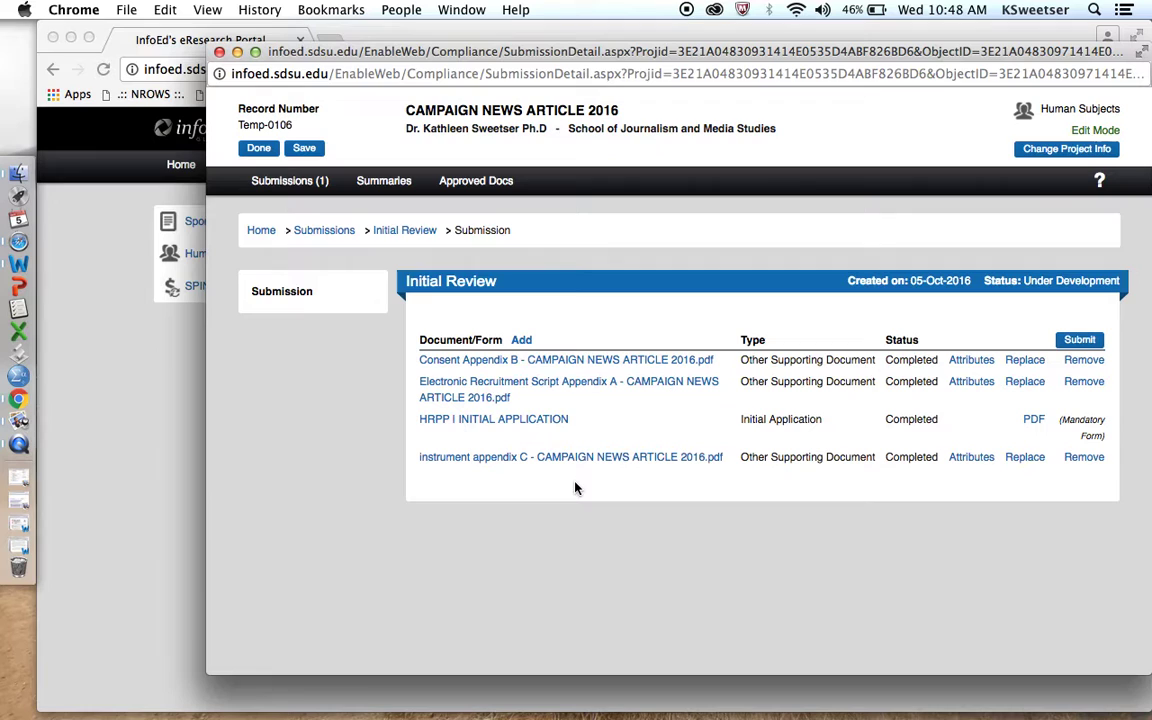
# Start submitting the Initial Review and mark the investigator certification as Accepted
pyautogui.click(1080, 341)
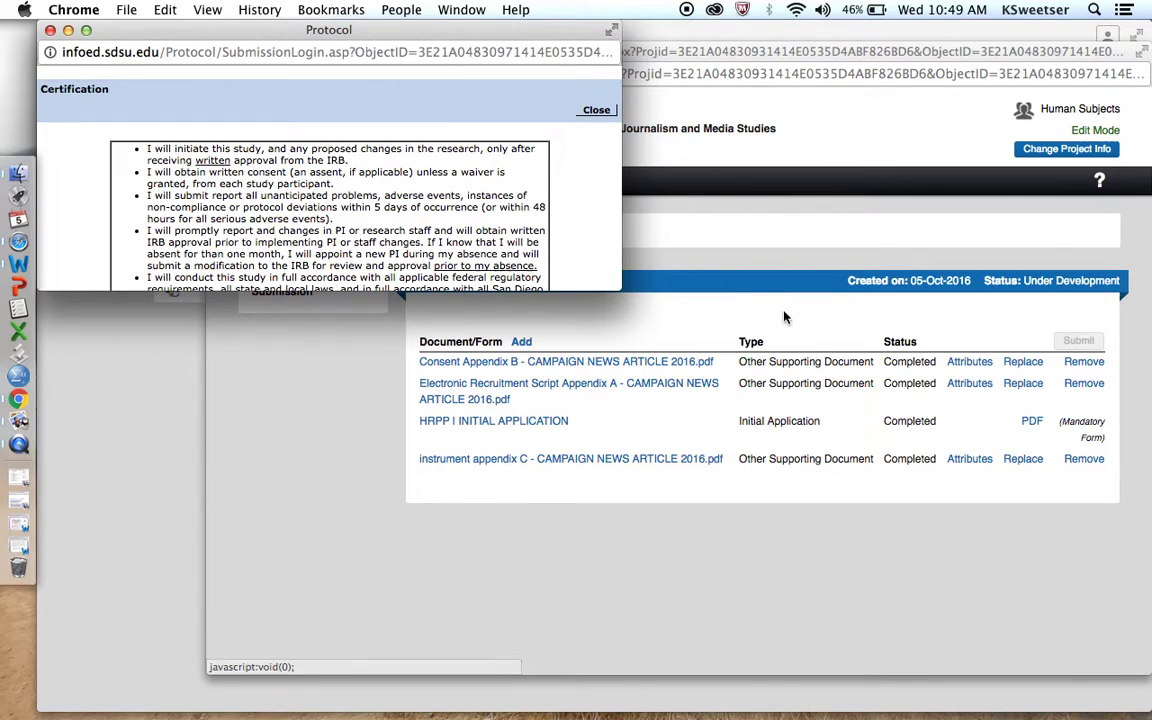
pyautogui.moveTo(619, 289); pyautogui.dragTo(714, 660)
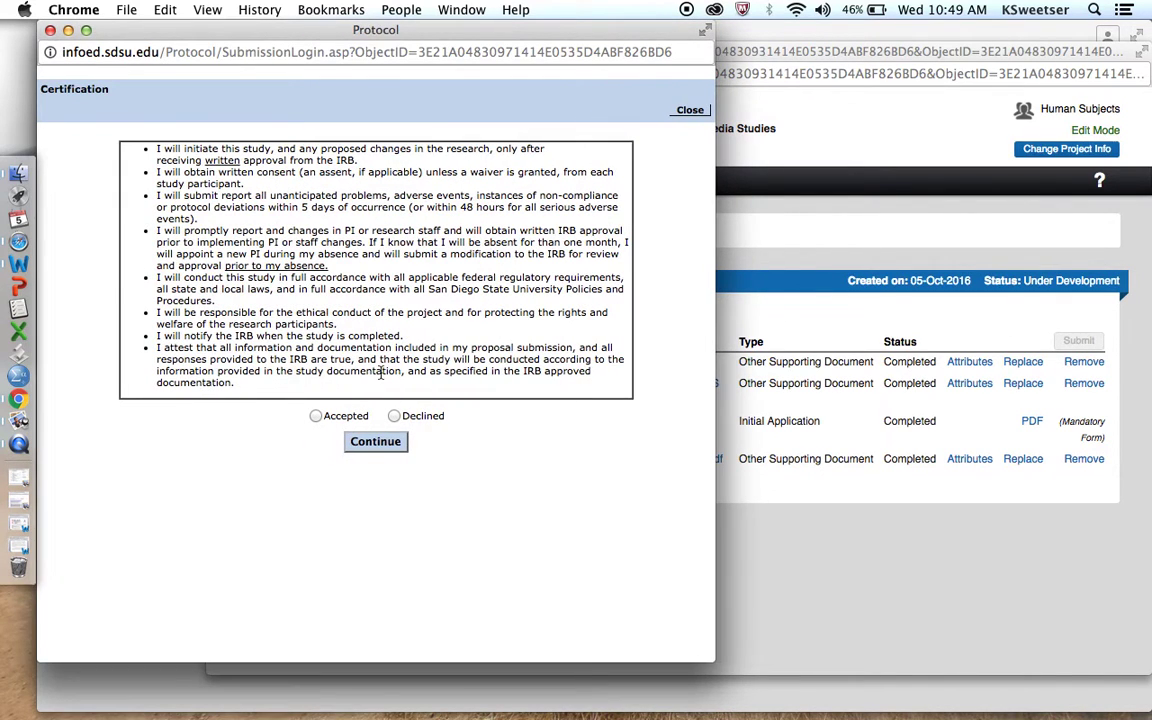
pyautogui.click(316, 416)
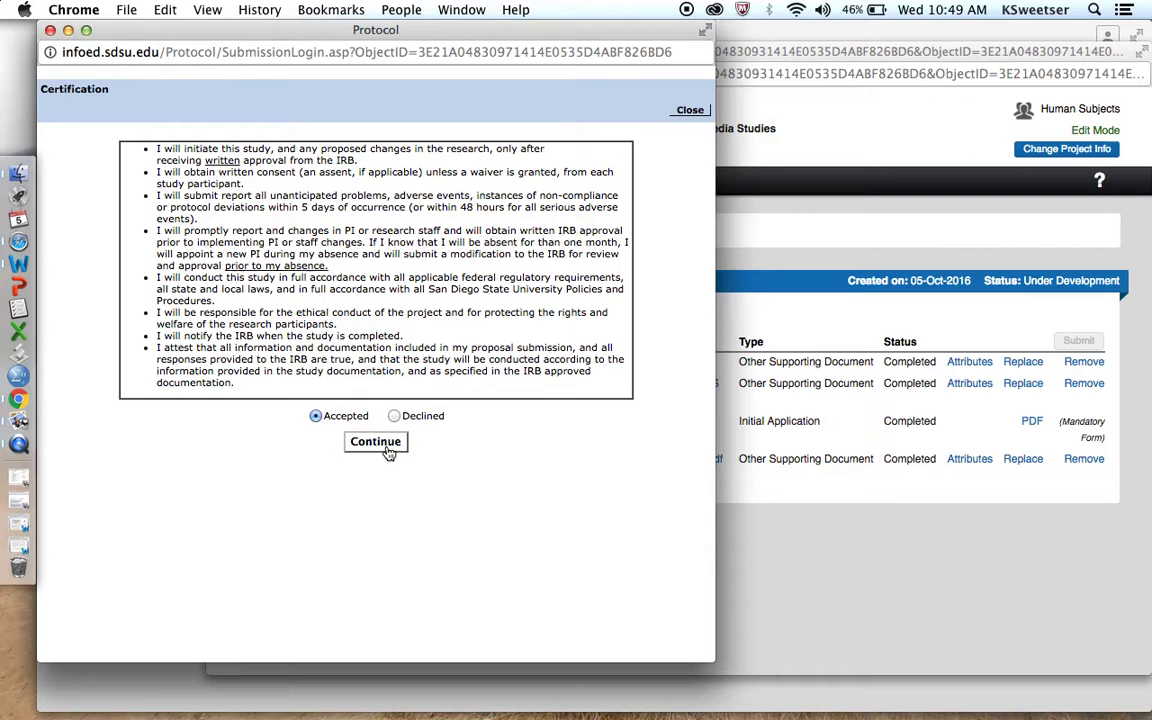
pyautogui.click(389, 450)
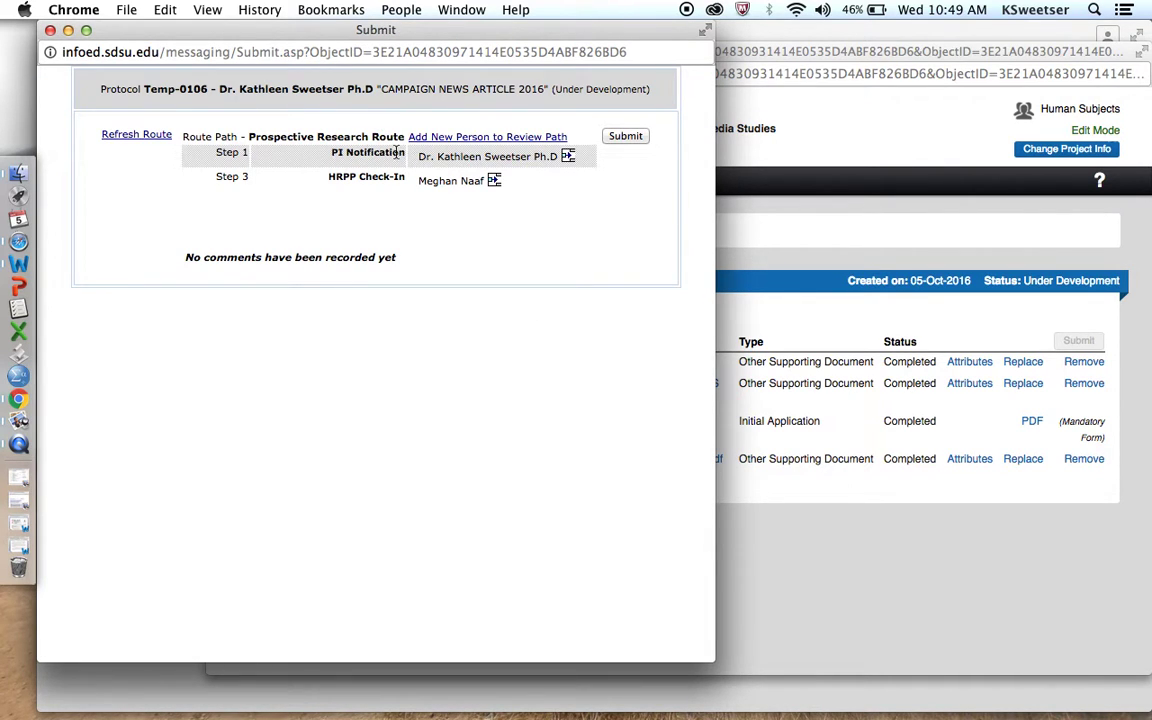
# Submit the protocol along the Prospective Research Route so its status becomes Submitted
pyautogui.click(626, 138)
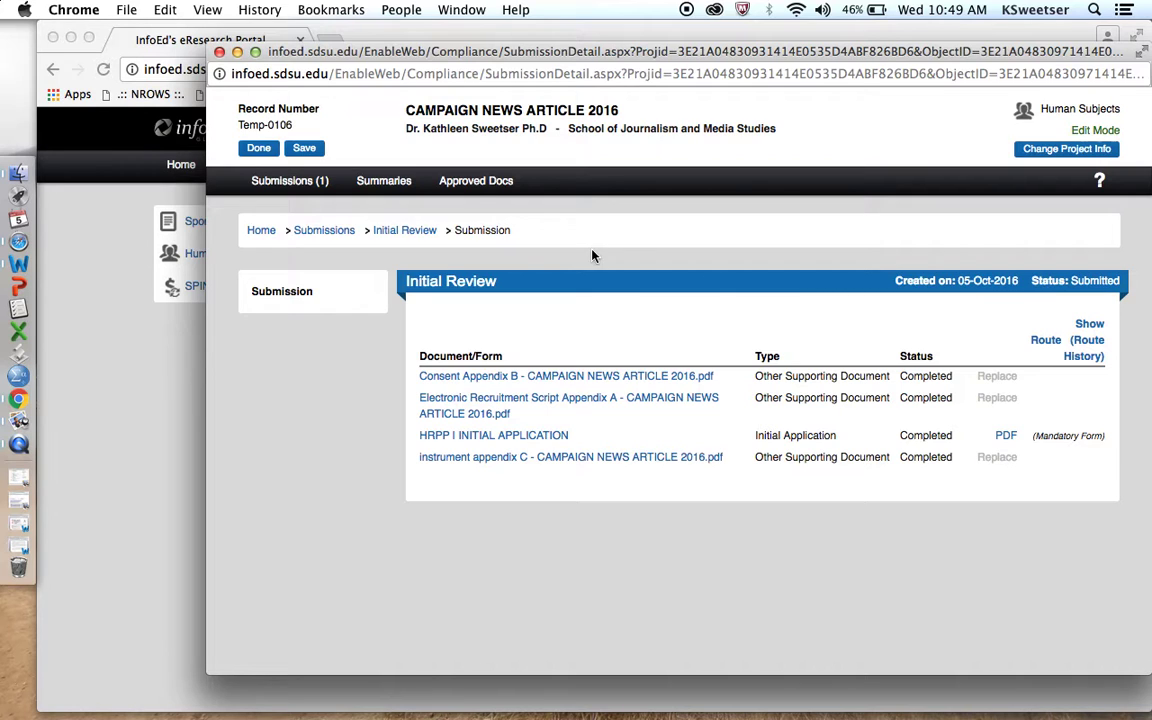
# Go to the Submissions page showing the Initial Review submitted on 05-Oct-2016
pyautogui.click(338, 232)
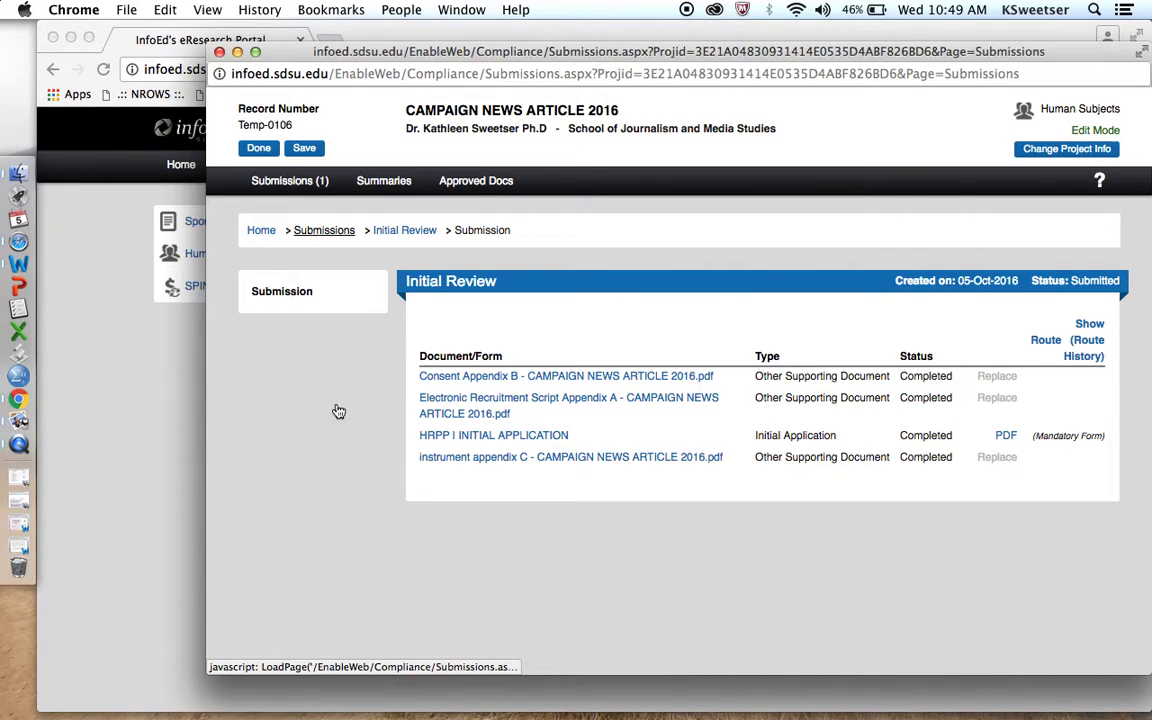